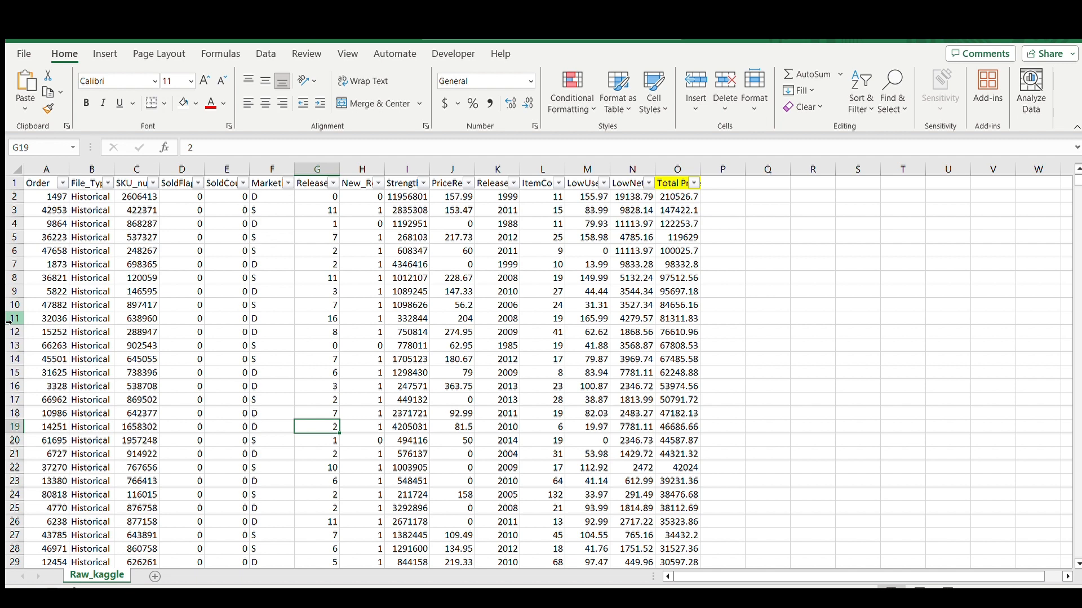
Step: Enter the headers "Steps to be done" in T1 and "Done" in U1, and fit column T to its contents
{"action": "left_click", "coordinate": [677, 167]}
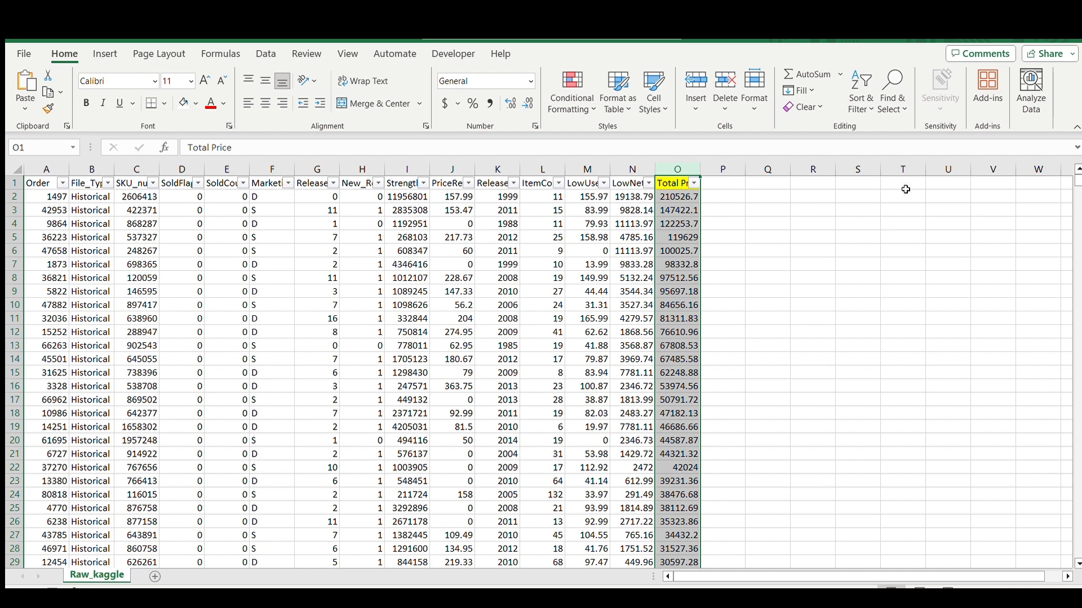
{"action": "left_click", "coordinate": [901, 182]}
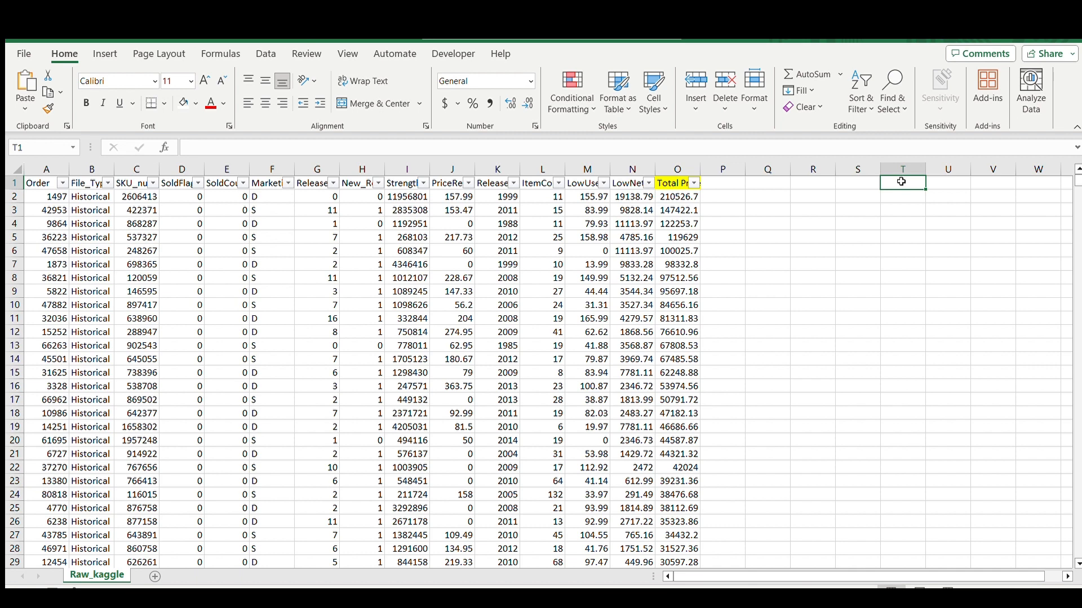
{"action": "type", "text": "Ste"}
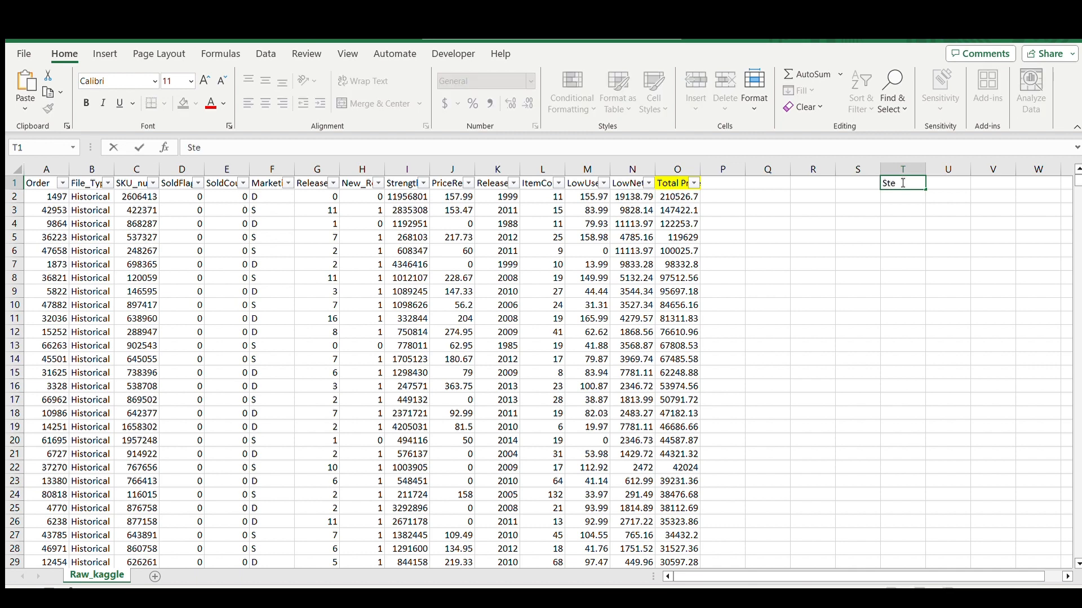
{"action": "type", "text": "ps to be done"}
{"action": "key", "text": "Tab"}
{"action": "type", "text": "Done"}
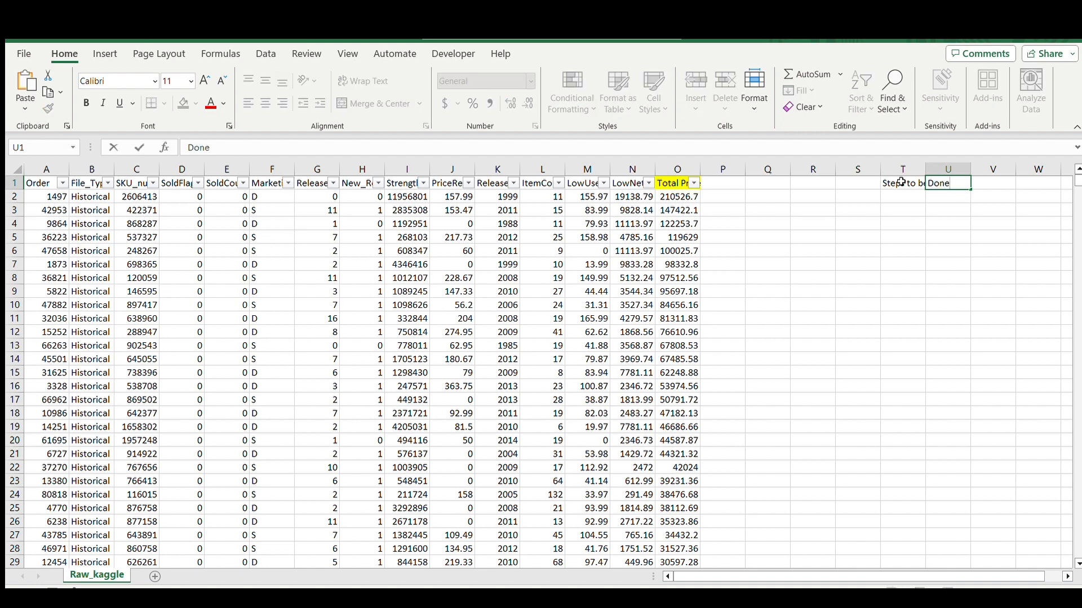
{"action": "left_click", "coordinate": [903, 210]}
{"action": "double_click", "coordinate": [925, 169]}
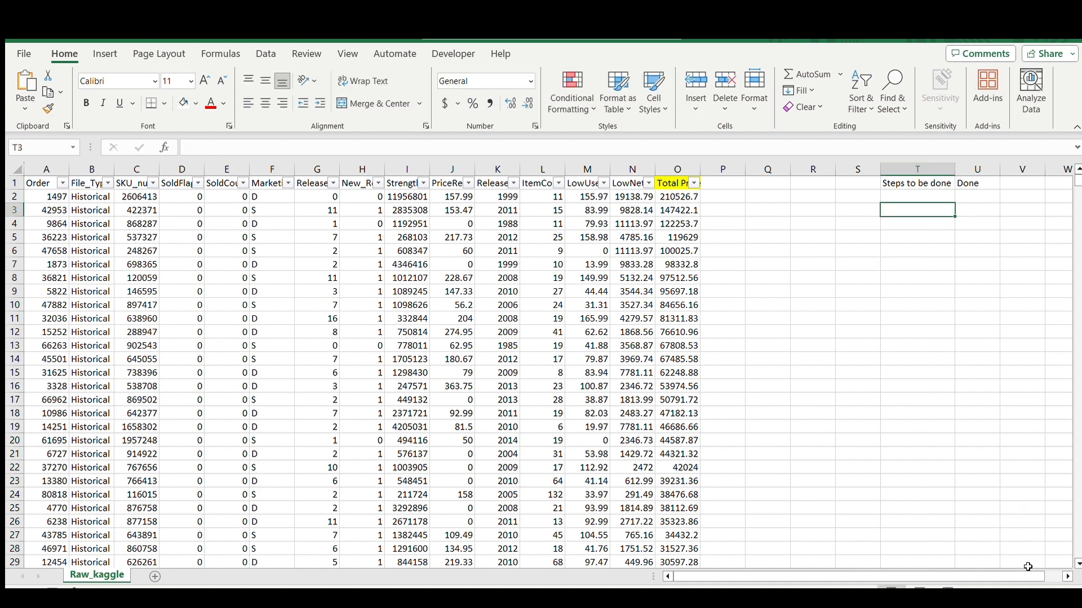
Step: Enter "1. In P1 Cells create a Total price column" in T2 and autofit column T to the text
{"action": "scroll", "coordinate": [1028, 567], "scroll_direction": "right", "scroll_amount": 1}
{"action": "left_click", "coordinate": [876, 196]}
{"action": "type", "text": "1."}
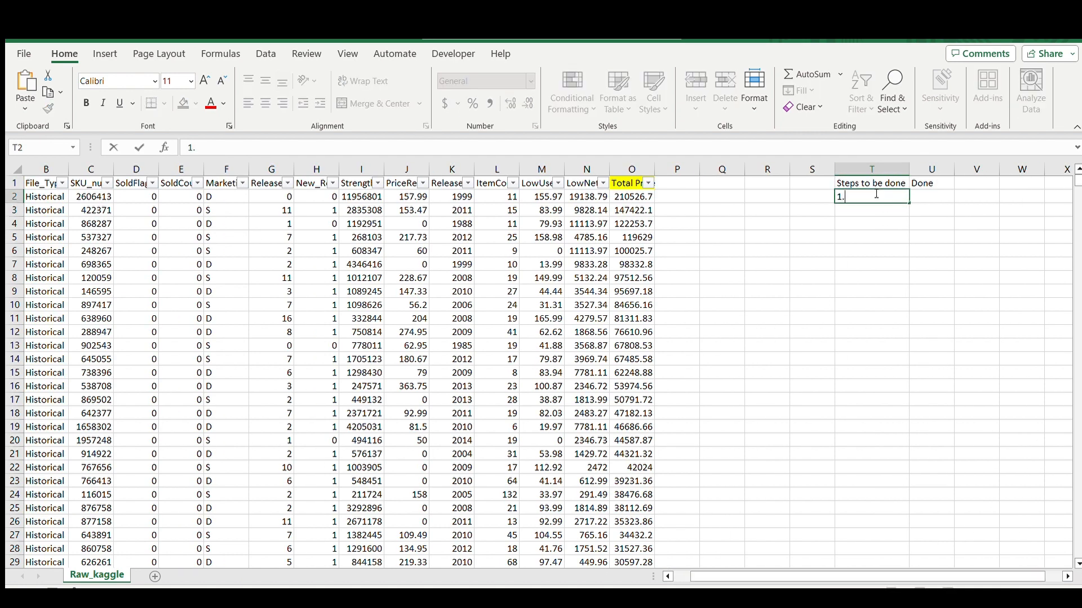
{"action": "type", "text": " In P1 Cells create a Total"}
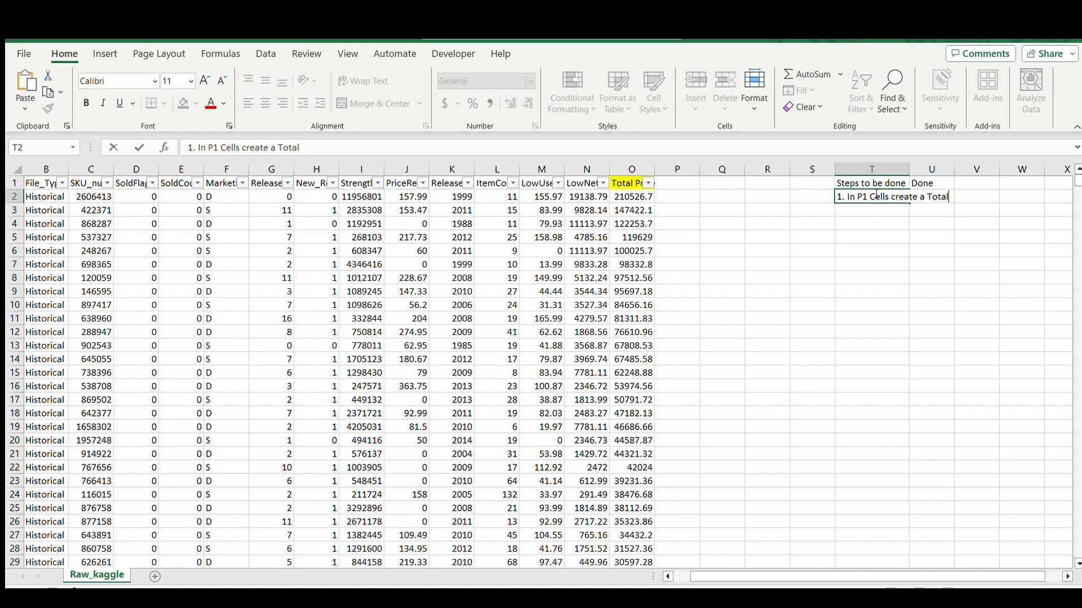
{"action": "type", "text": " price column"}
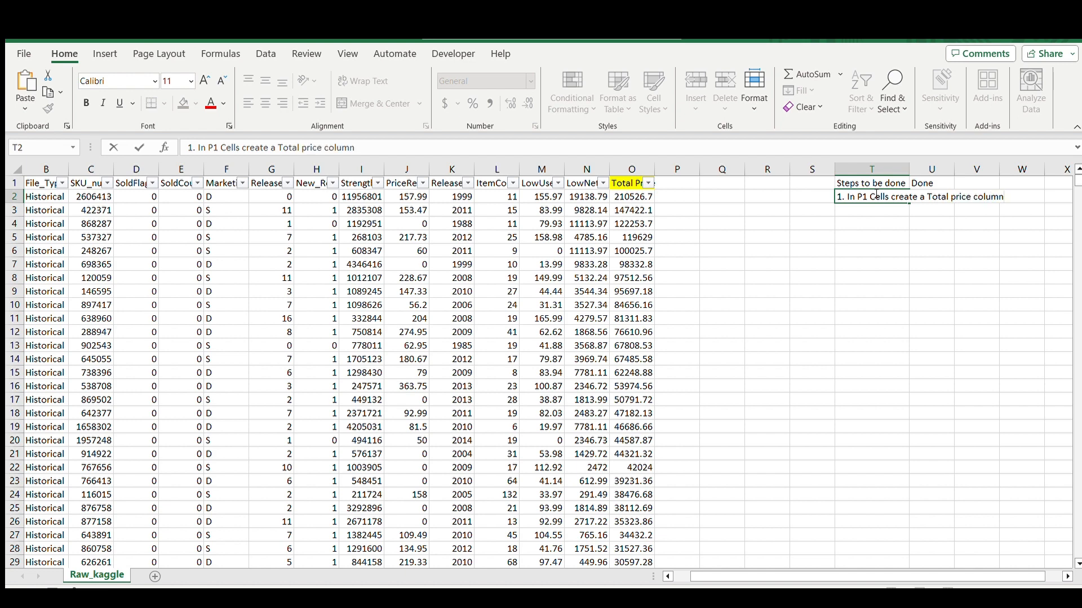
{"action": "key", "text": "Return"}
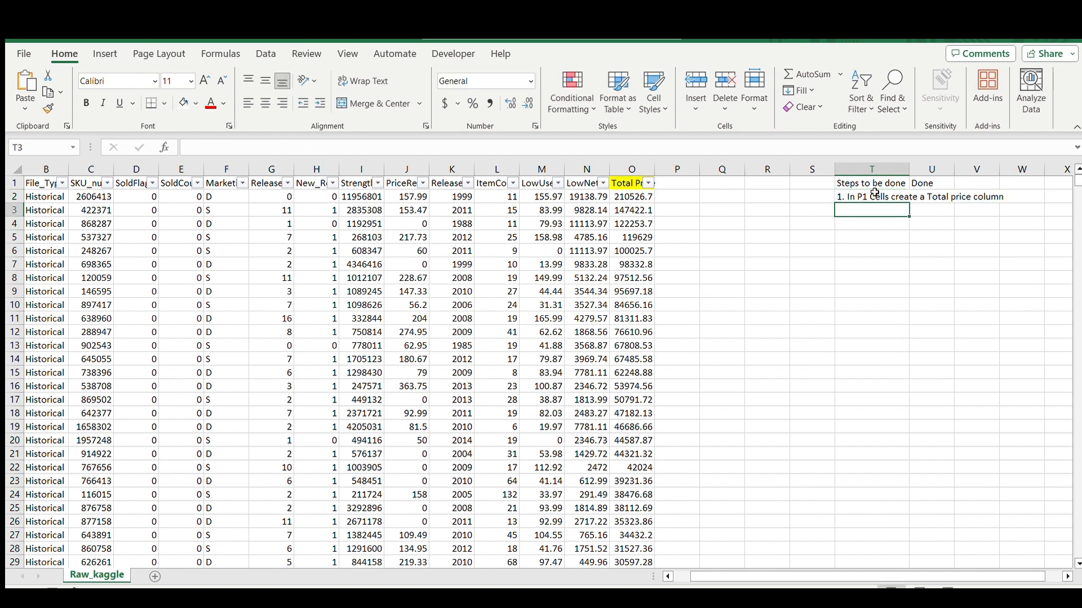
{"action": "double_click", "coordinate": [909, 169]}
Step: Add the second item "2. Fill it with yello2" to the steps list in T3
{"action": "type", "text": "2. Fil"}
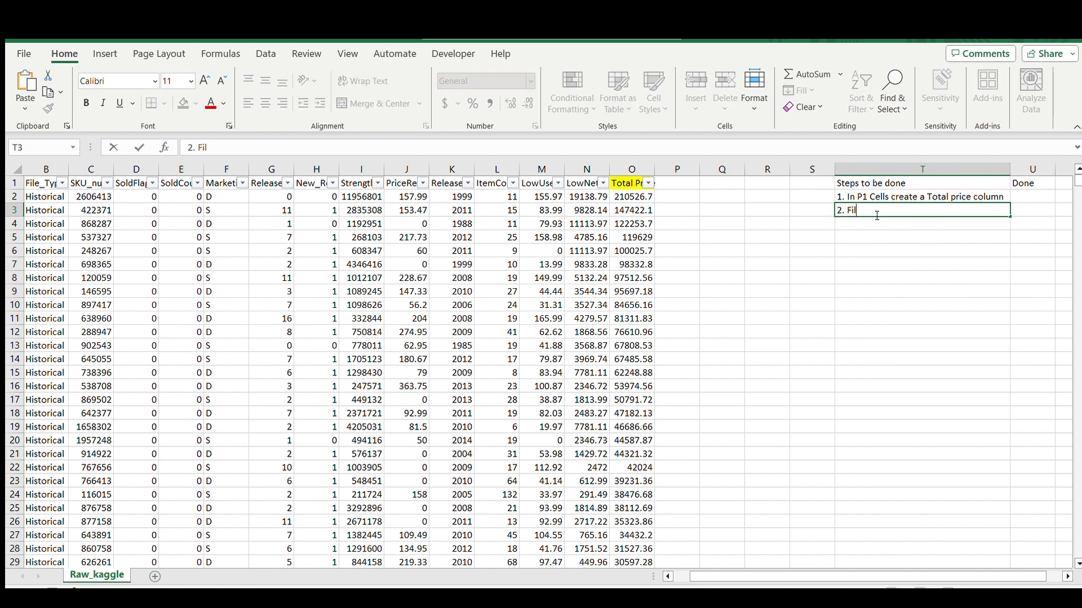
{"action": "type", "text": "l it with yello"}
{"action": "type", "text": "2"}
{"action": "key", "text": "Return"}
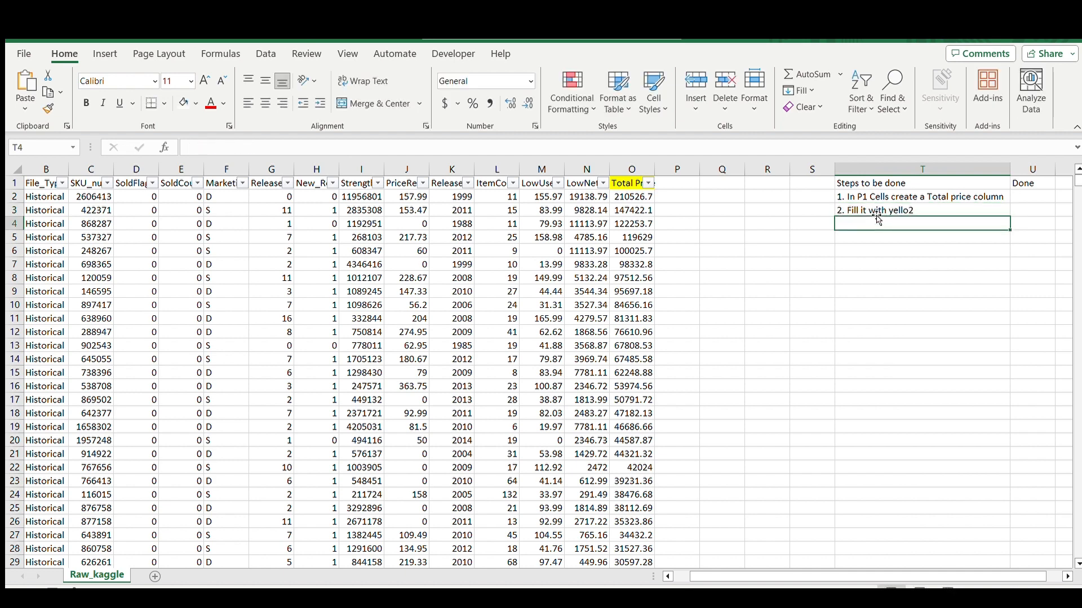
Step: Add the third item "3. Create a if statement" to the steps list in T4
{"action": "type", "text": "3. Creaeta"}
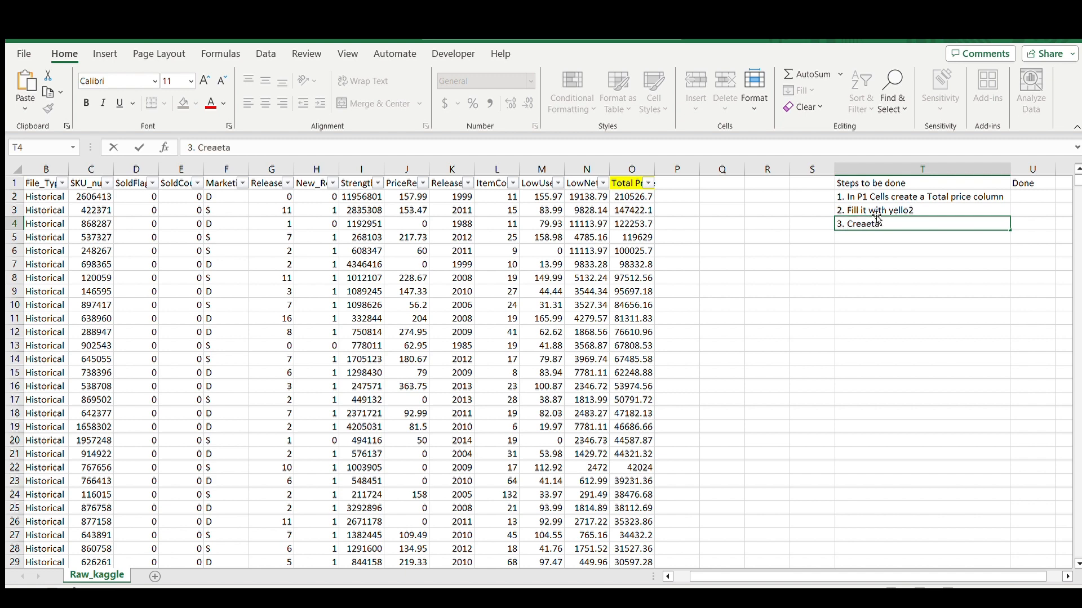
{"action": "key", "text": "BackSpace"}
{"action": "key", "text": "BackSpace"}
{"action": "key", "text": "BackSpace"}
{"action": "type", "text": "te a if statement"}
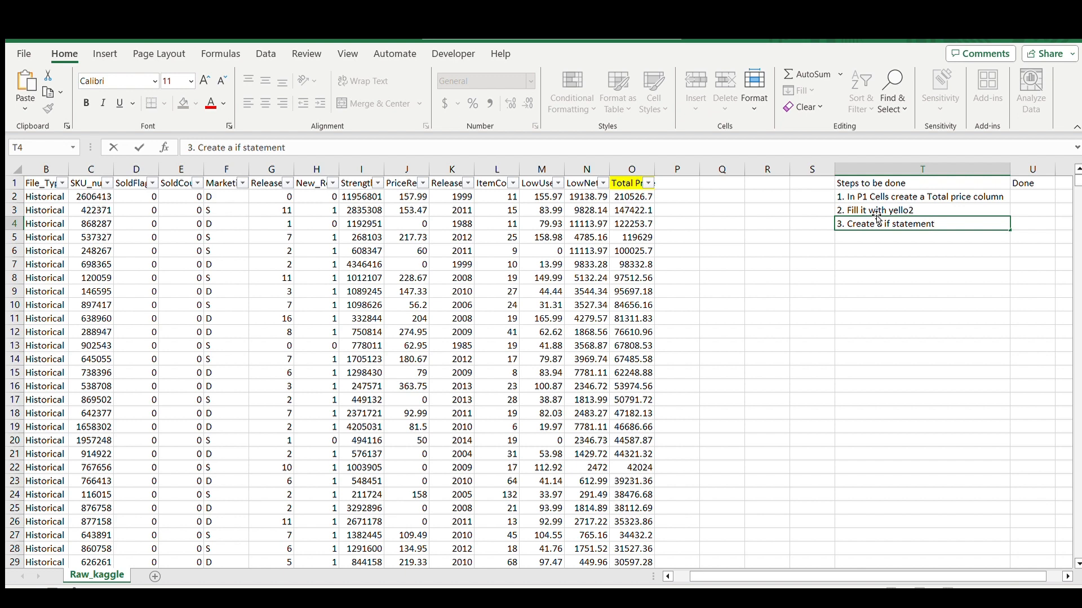
{"action": "key", "text": "Return"}
Step: Add the fourth item "4. Sort by Largest" to the steps list in T5
{"action": "type", "text": "4. Sort by "}
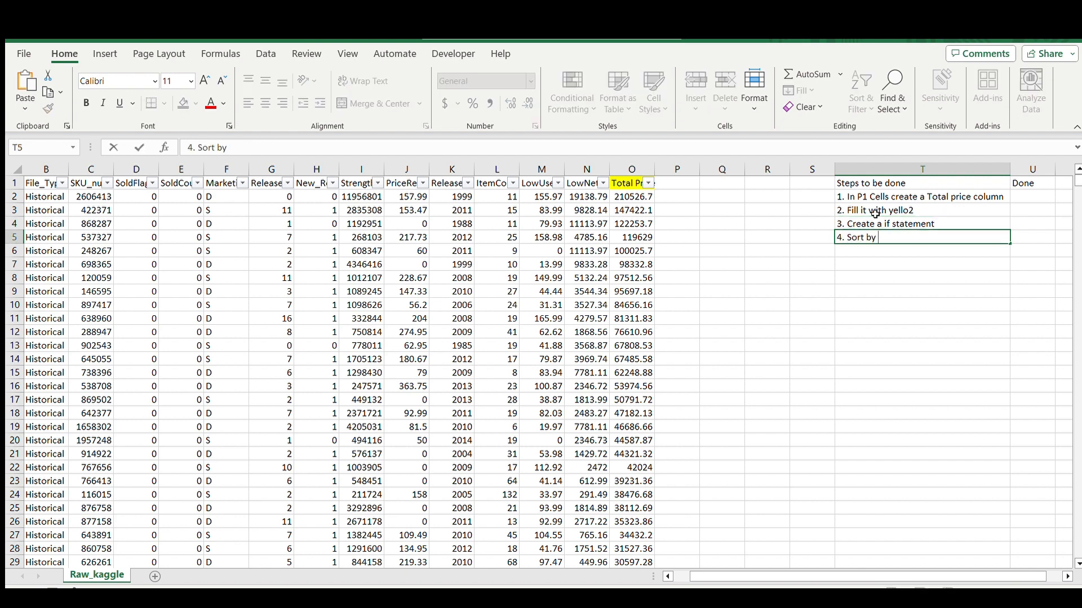
{"action": "type", "text": "lLargest"}
{"action": "key", "text": "Return"}
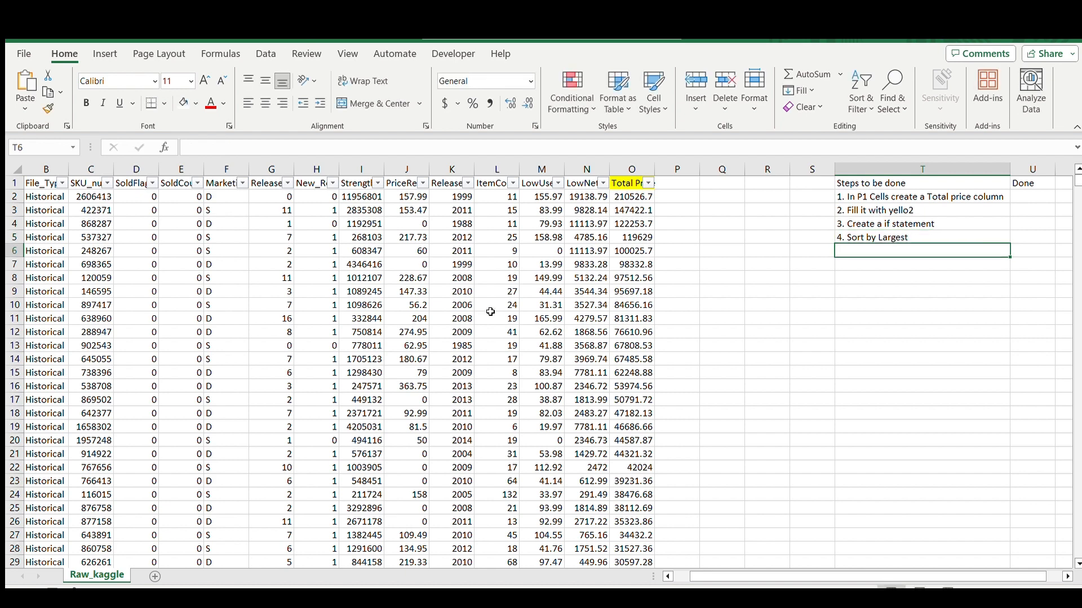
{"action": "left_click", "coordinate": [454, 54]}
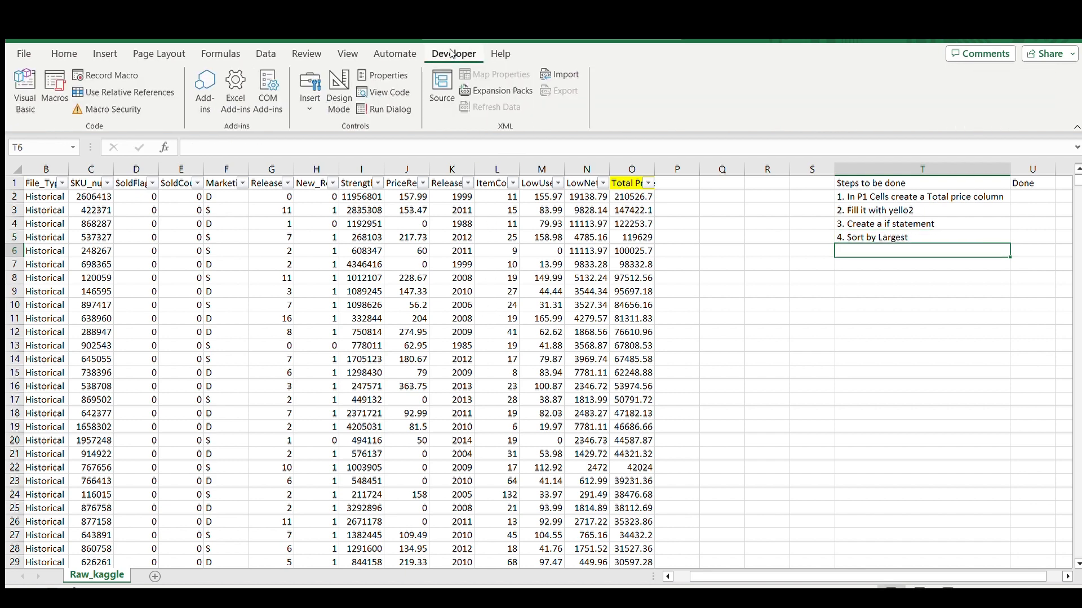
{"action": "left_click", "coordinate": [18, 53]}
{"action": "key", "text": "Escape"}
{"action": "scroll", "coordinate": [688, 494], "scroll_direction": "left", "scroll_amount": 1}
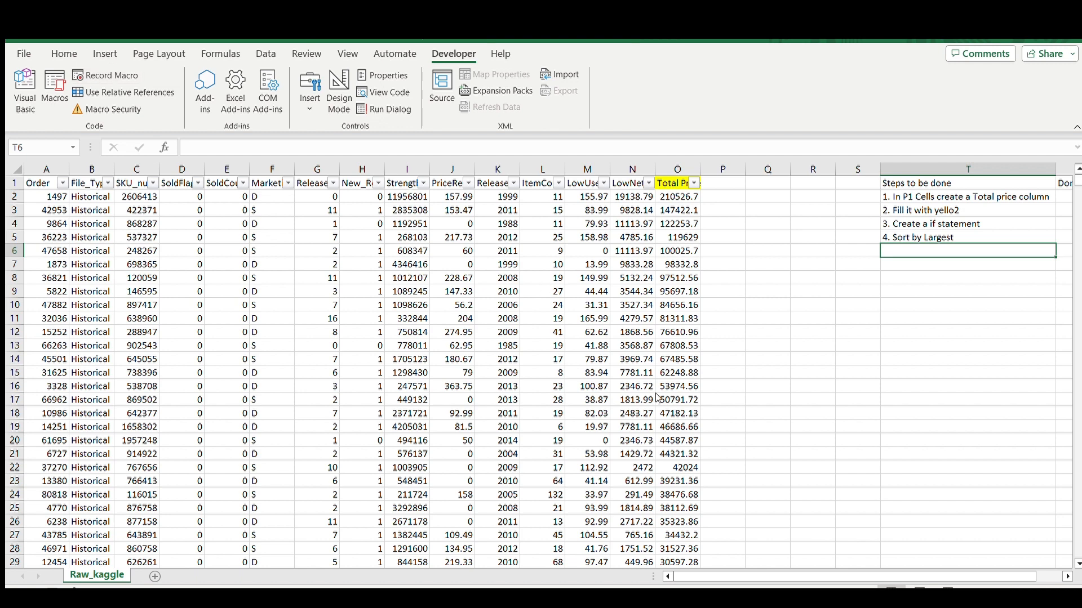
{"action": "left_click", "coordinate": [558, 382]}
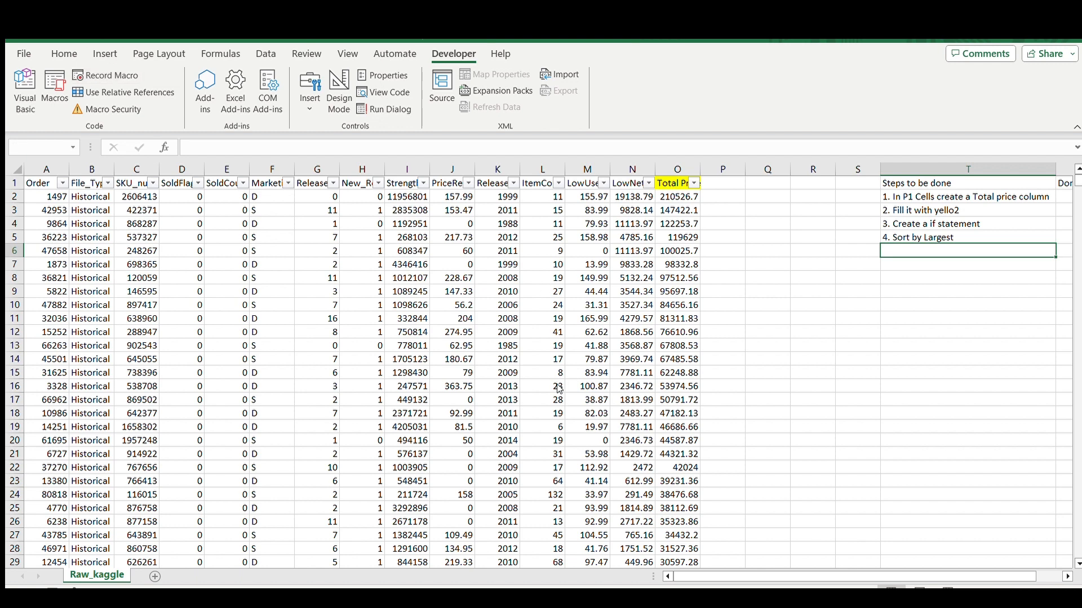
{"action": "left_click", "coordinate": [493, 352]}
{"action": "left_click", "coordinate": [77, 74]}
{"action": "left_click", "coordinate": [93, 224]}
Step: With cell A1 selected, turn on relative references and start recording a macro
{"action": "left_click", "coordinate": [44, 182]}
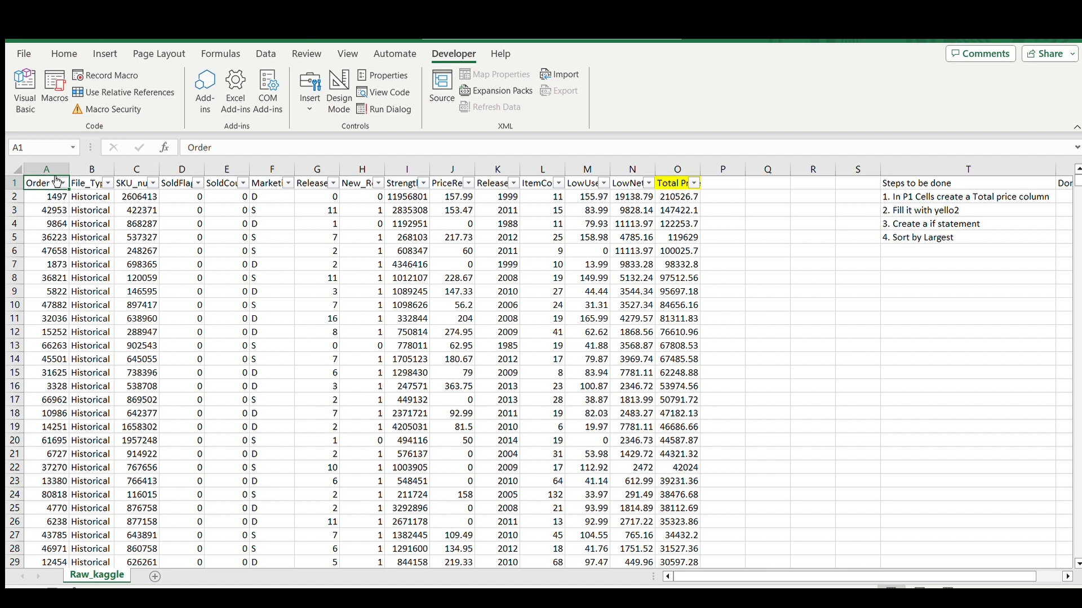
{"action": "left_click", "coordinate": [138, 91]}
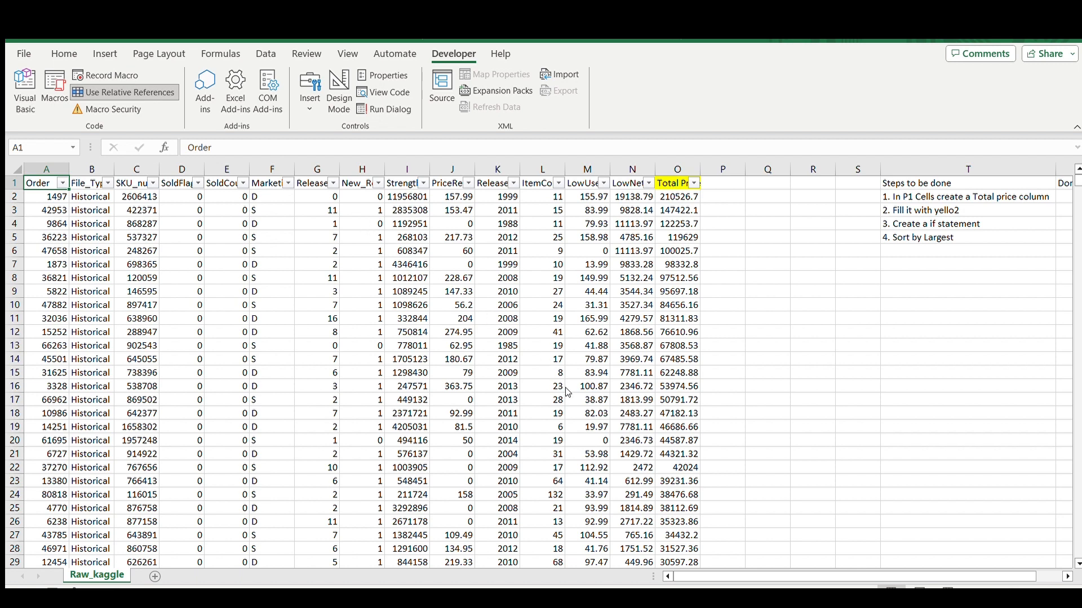
{"action": "left_click", "coordinate": [491, 348]}
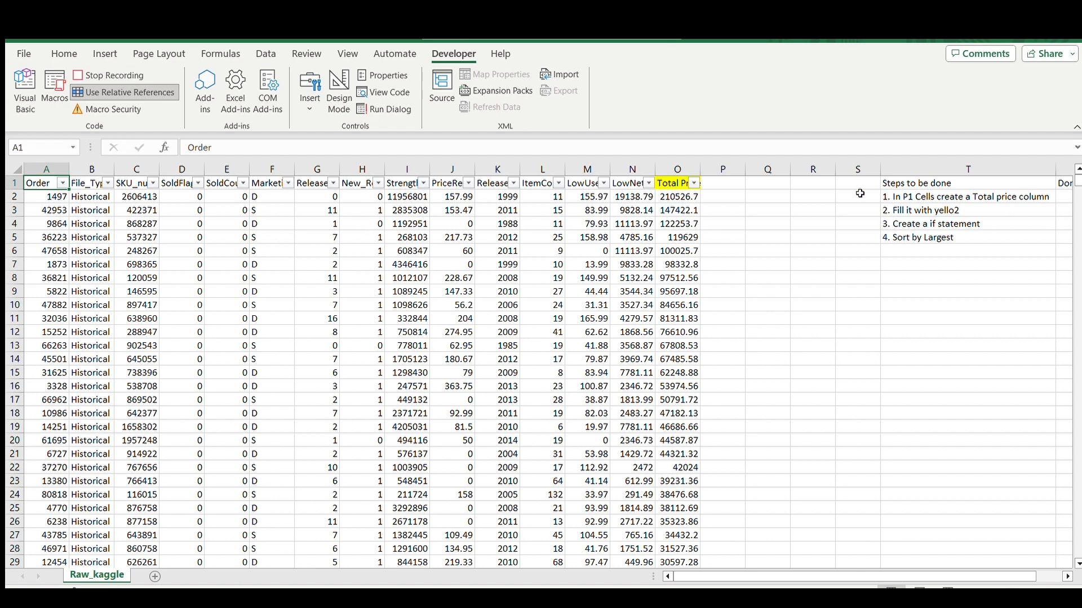
Step: Record entering the header "Total Price" in cell P1, and stop the macro recording
{"action": "left_click", "coordinate": [717, 179]}
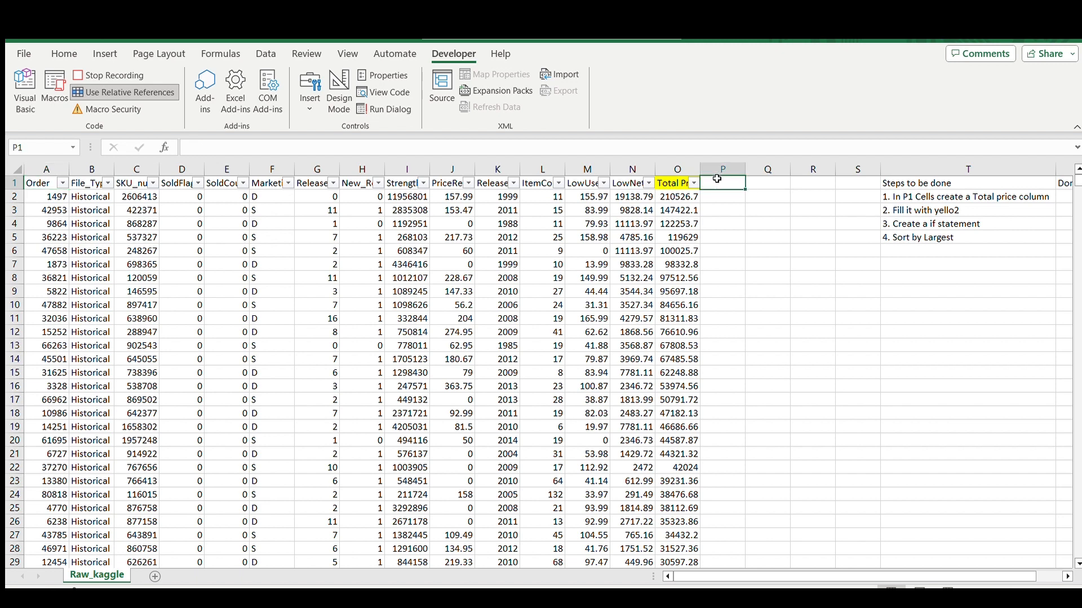
{"action": "type", "text": "Total Col"}
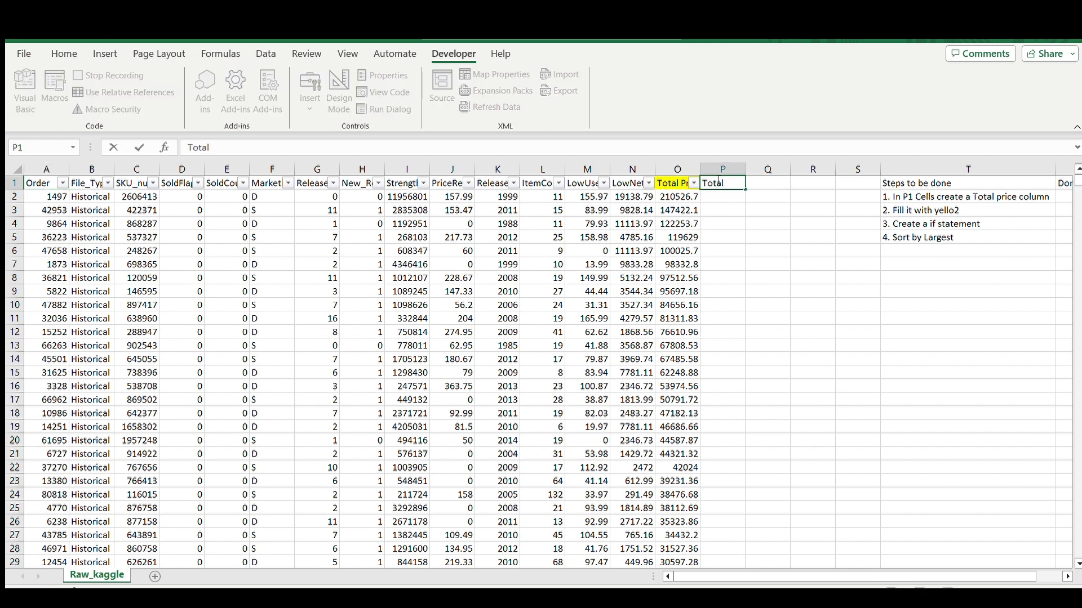
{"action": "key", "text": "BackSpace"}
{"action": "key", "text": "BackSpace"}
{"action": "type", "text": "Price"}
{"action": "key", "text": "Return"}
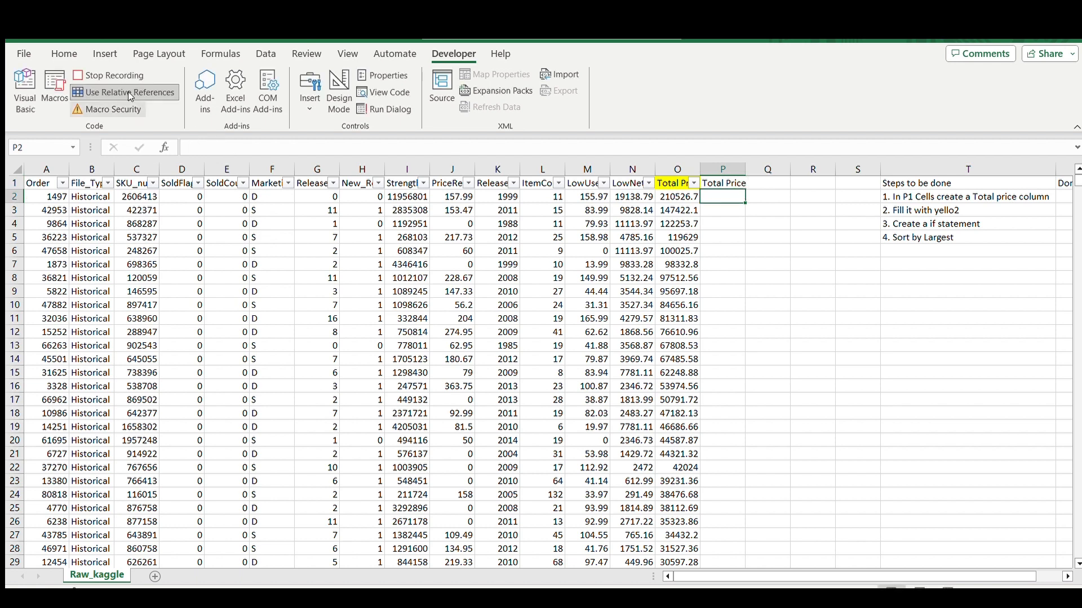
{"action": "left_click", "coordinate": [107, 75]}
Step: Run the recorded macro with cell B1 as the starting cell
{"action": "left_click", "coordinate": [54, 93]}
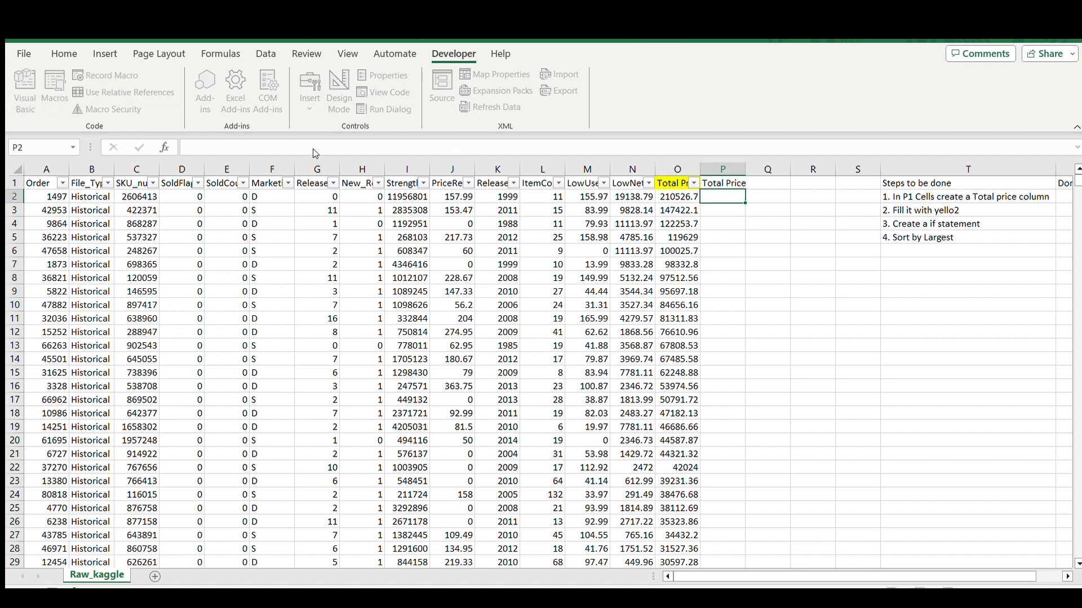
{"action": "left_click", "coordinate": [664, 258]}
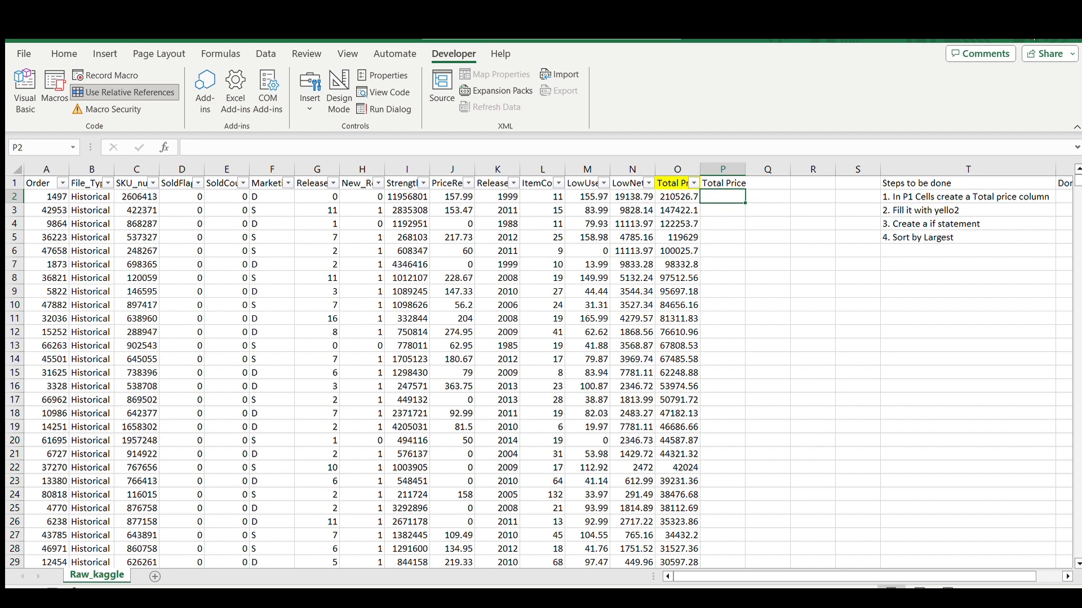
{"action": "left_click", "coordinate": [93, 184]}
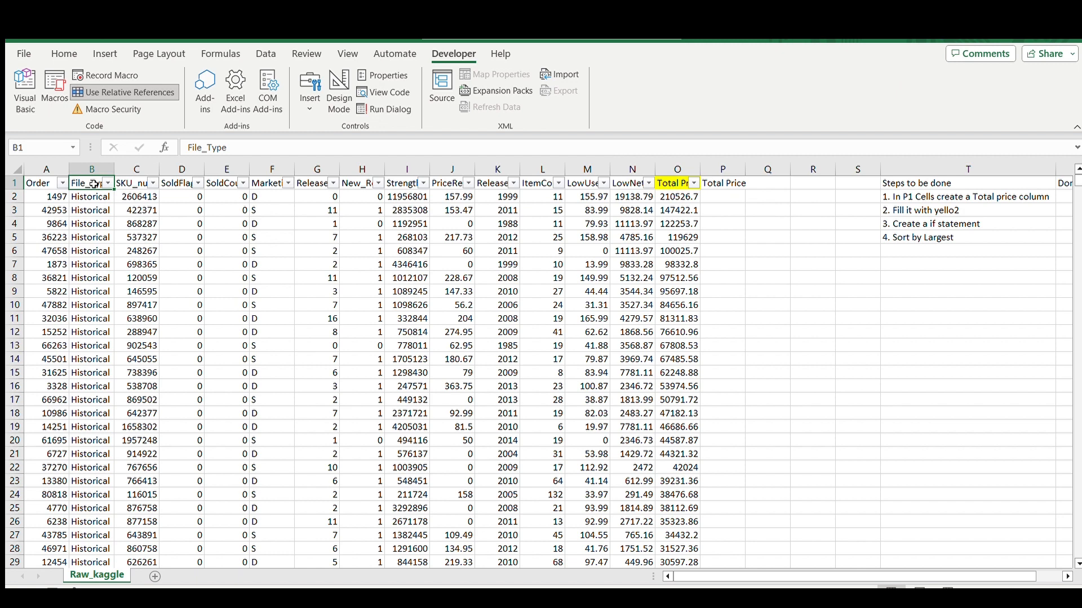
{"action": "left_click", "coordinate": [55, 76]}
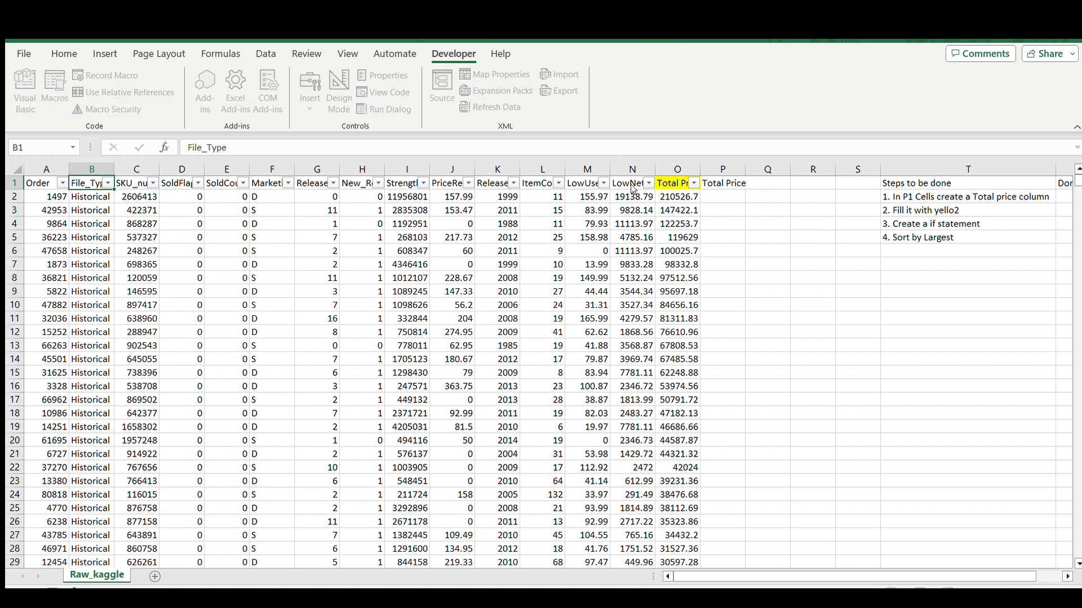
{"action": "left_click", "coordinate": [668, 211]}
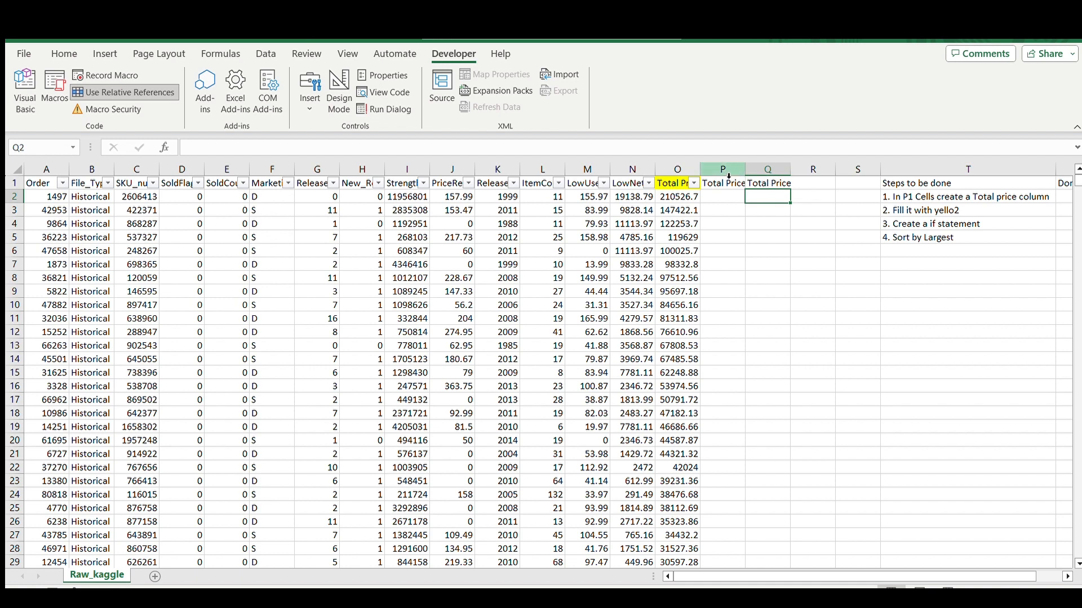
Step: Clear the contents of columns P and Q and select cell P1
{"action": "left_click_drag", "start_coordinate": [726, 169], "coordinate": [772, 174]}
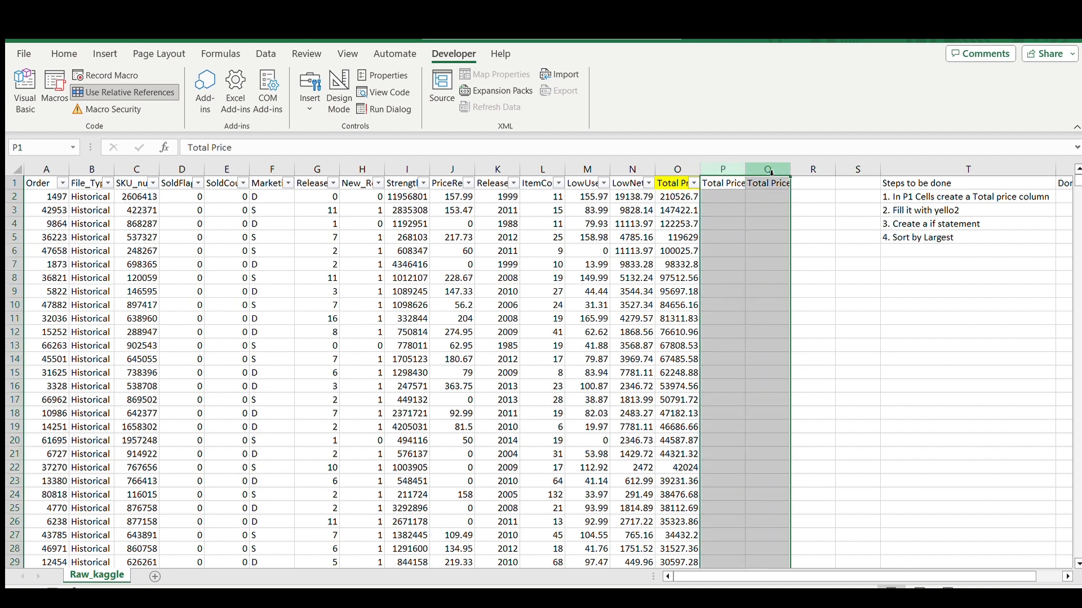
{"action": "key", "text": "Delete"}
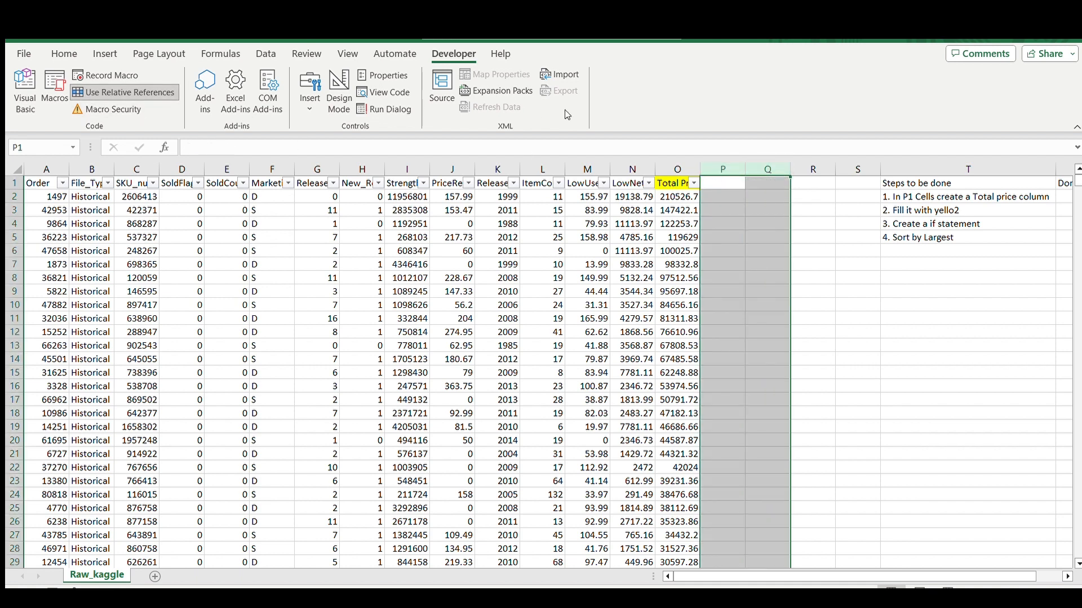
{"action": "left_click", "coordinate": [717, 180]}
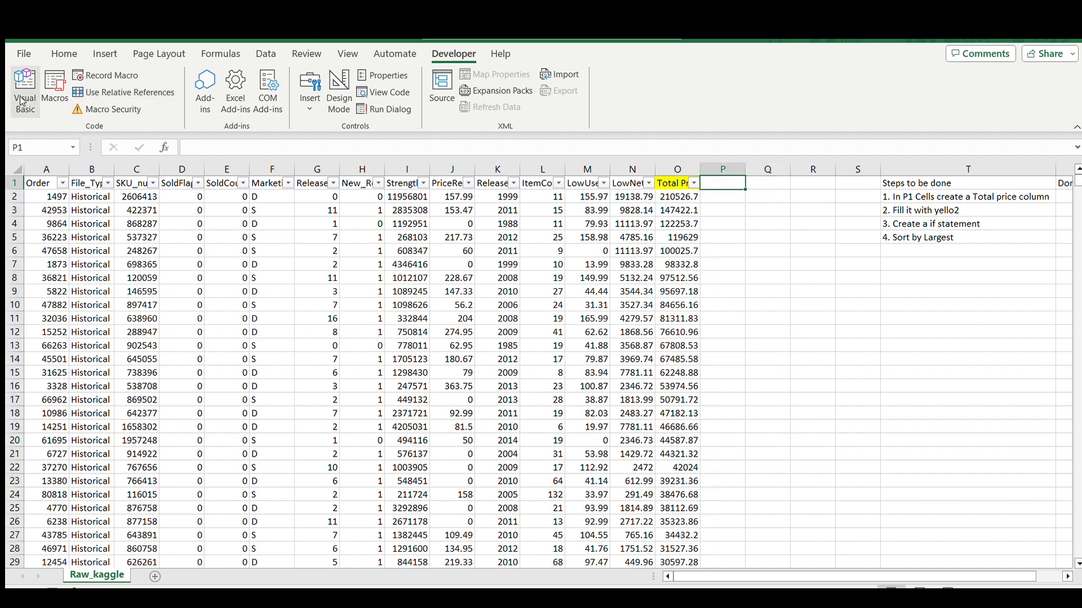
Step: Enter the header "Total Price" in cell P1, keeping that cell selected
{"action": "left_click", "coordinate": [54, 89]}
{"action": "left_click", "coordinate": [644, 254]}
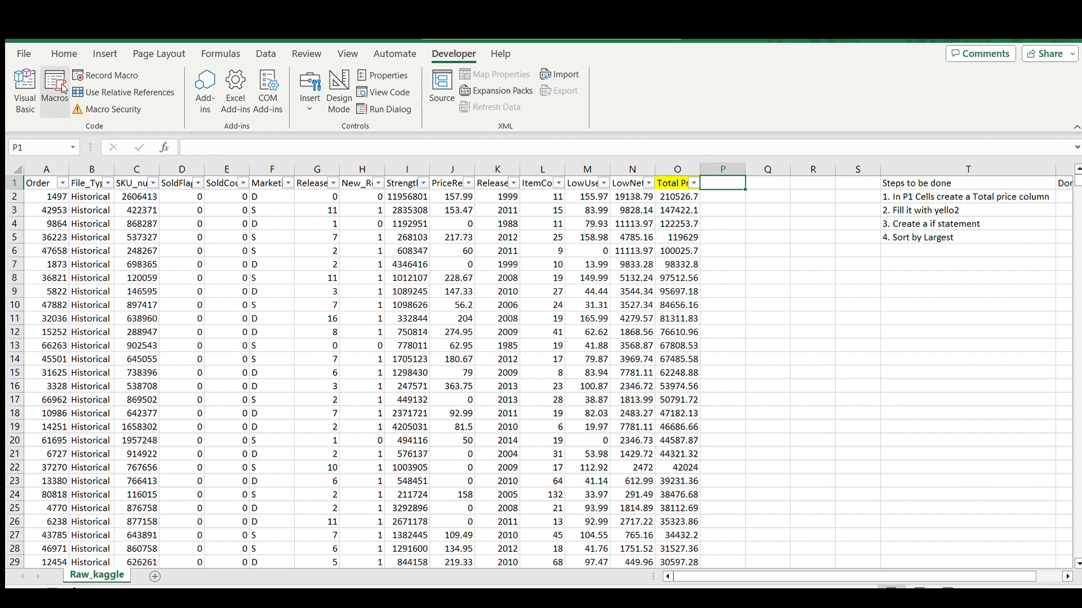
{"action": "type", "text": "Total Price"}
{"action": "key", "text": "ctrl+Return"}
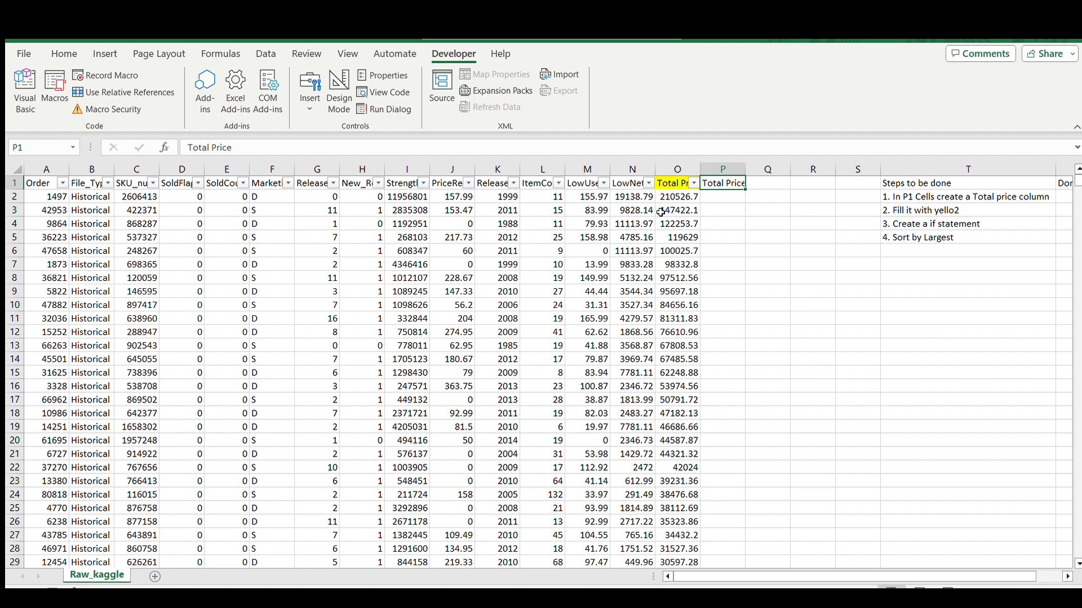
{"action": "scroll", "coordinate": [849, 558], "scroll_direction": "right", "scroll_amount": 2}
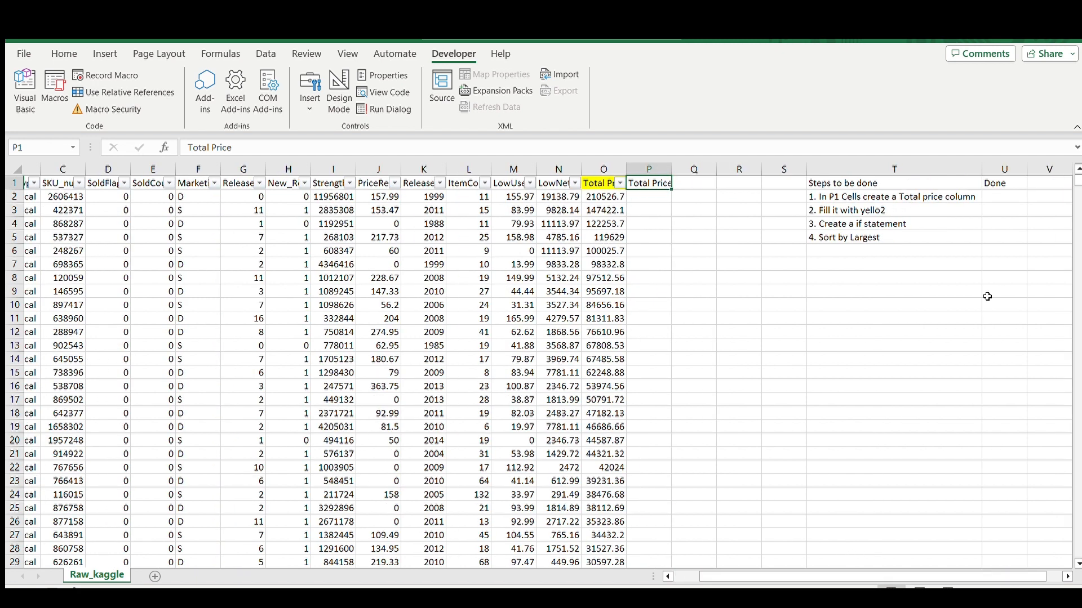
Step: Mark the first planned step as done by entering "Yes" in cell U2
{"action": "left_click", "coordinate": [997, 189]}
{"action": "left_click", "coordinate": [997, 192]}
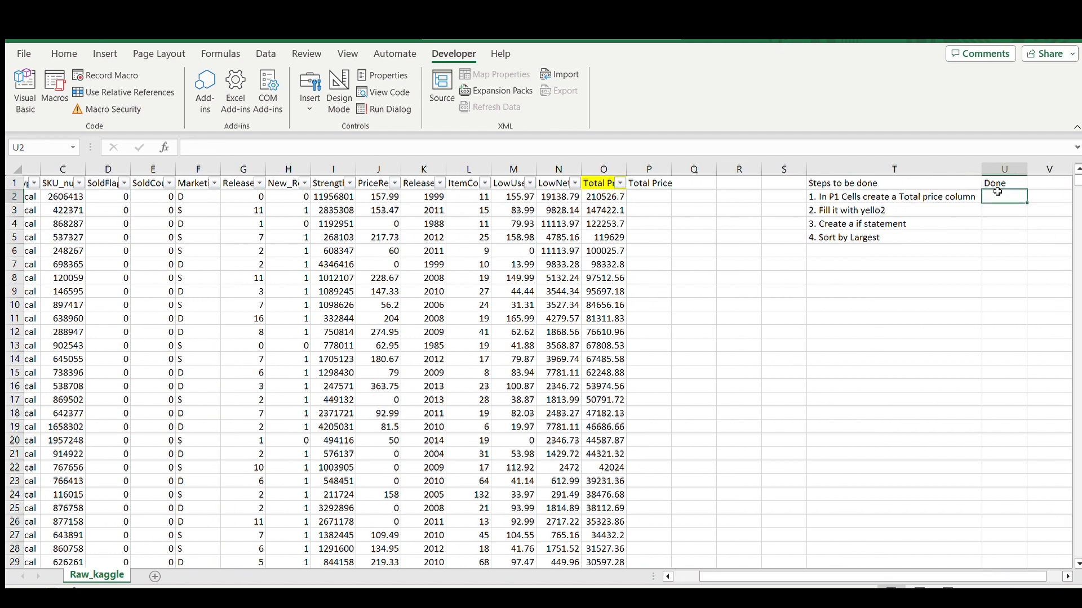
{"action": "type", "text": "Yes"}
{"action": "key", "text": "Return"}
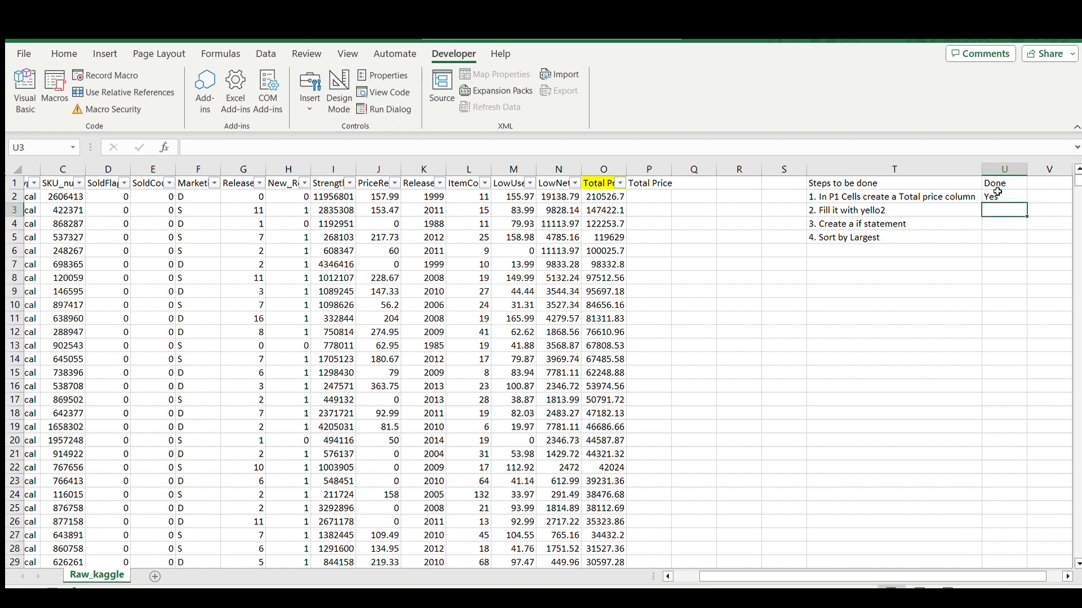
Step: Correct the second planned step in cell T3 to read "2. Fill it with yellow"
{"action": "left_click", "coordinate": [946, 208]}
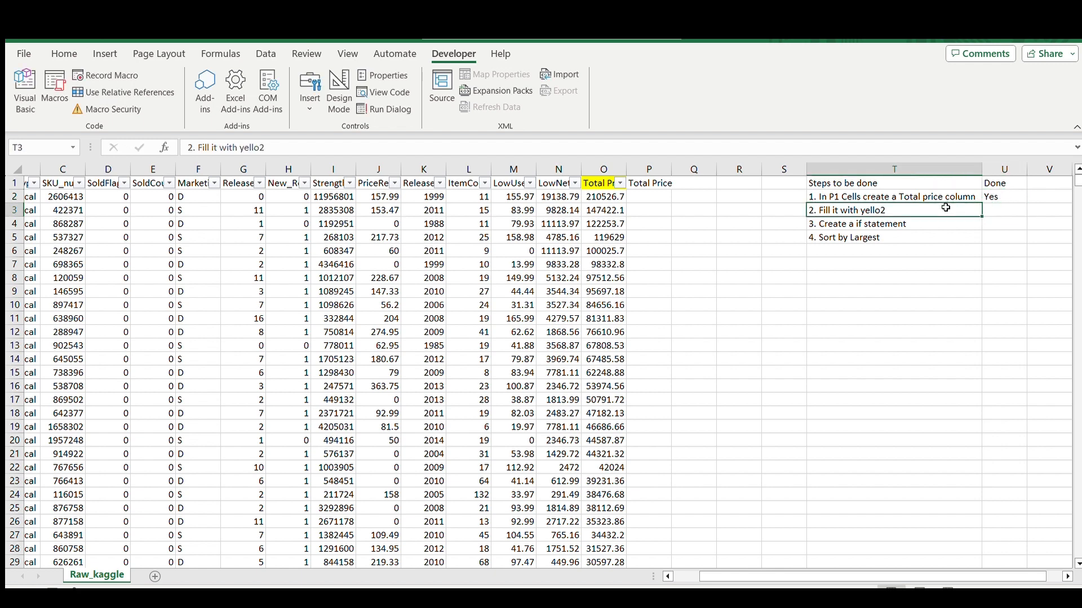
{"action": "double_click", "coordinate": [946, 208]}
{"action": "key", "text": "BackSpace"}
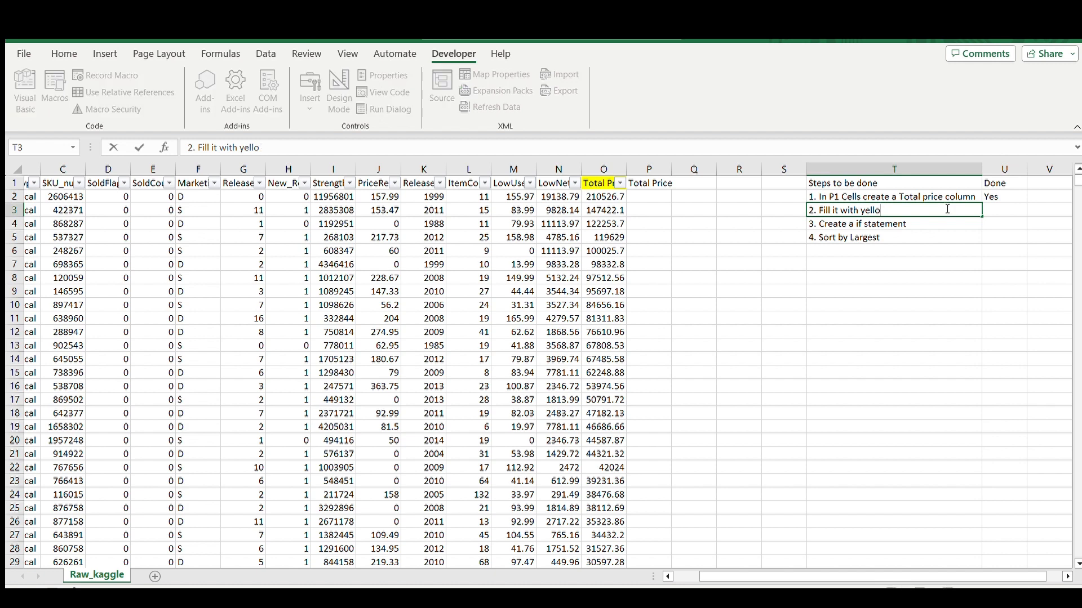
{"action": "type", "text": "w"}
{"action": "left_click", "coordinate": [784, 245]}
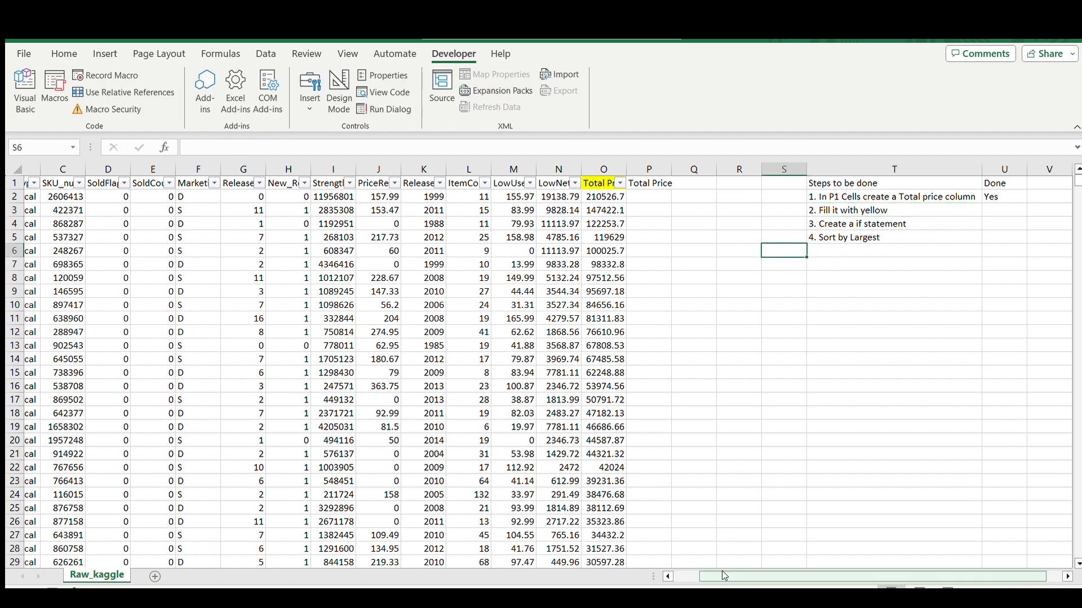
Step: Record a macro that fills cell P1 with yellow, and stop the recording
{"action": "left_click_drag", "start_coordinate": [723, 577], "coordinate": [691, 574]}
{"action": "left_click", "coordinate": [714, 189]}
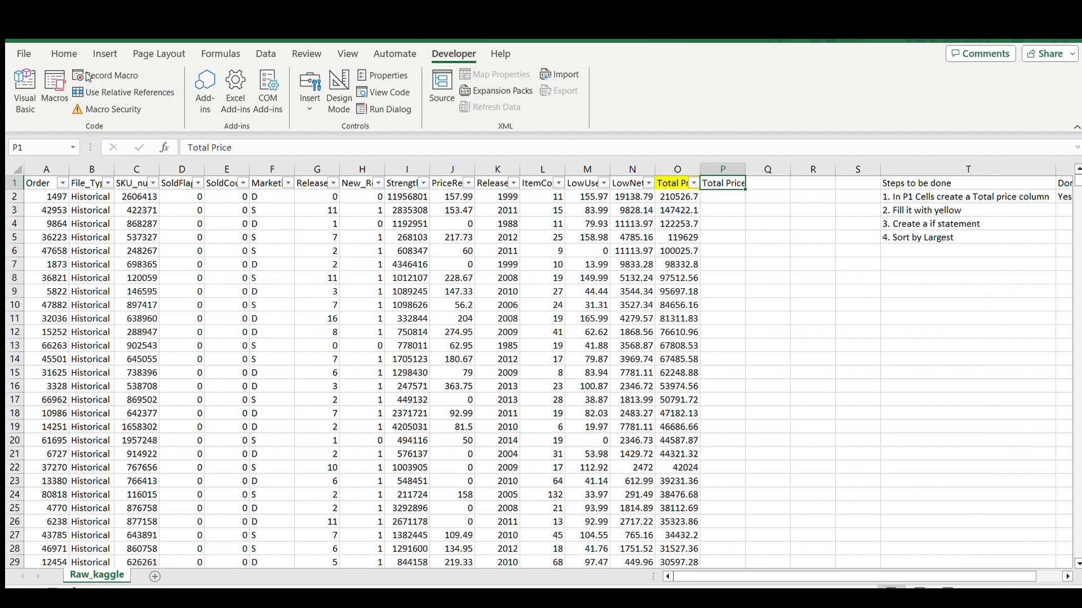
{"action": "left_click", "coordinate": [563, 389]}
{"action": "left_click", "coordinate": [64, 55]}
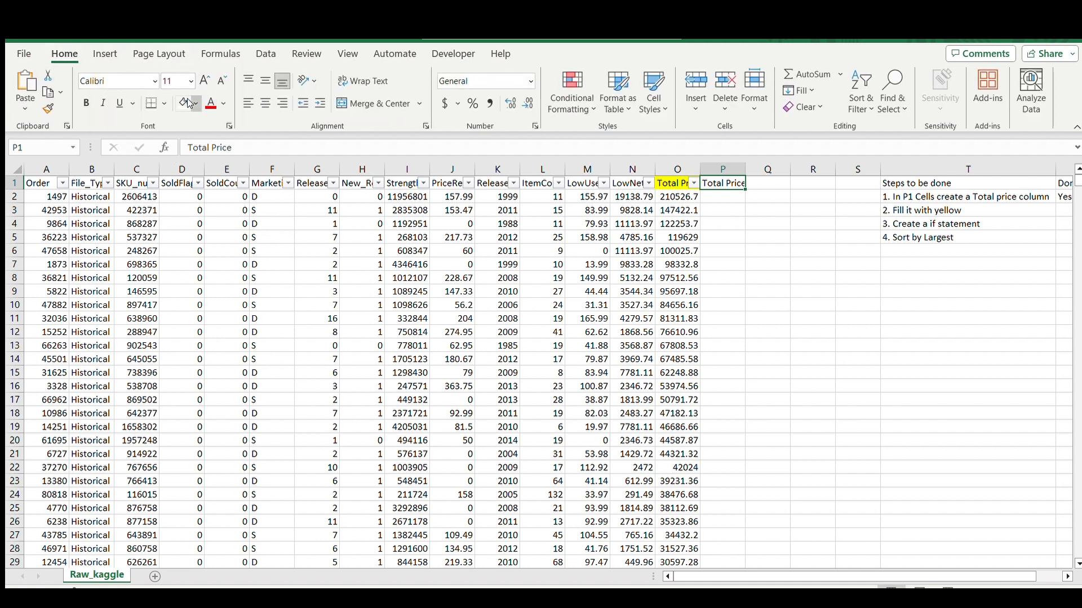
{"action": "left_click", "coordinate": [184, 103]}
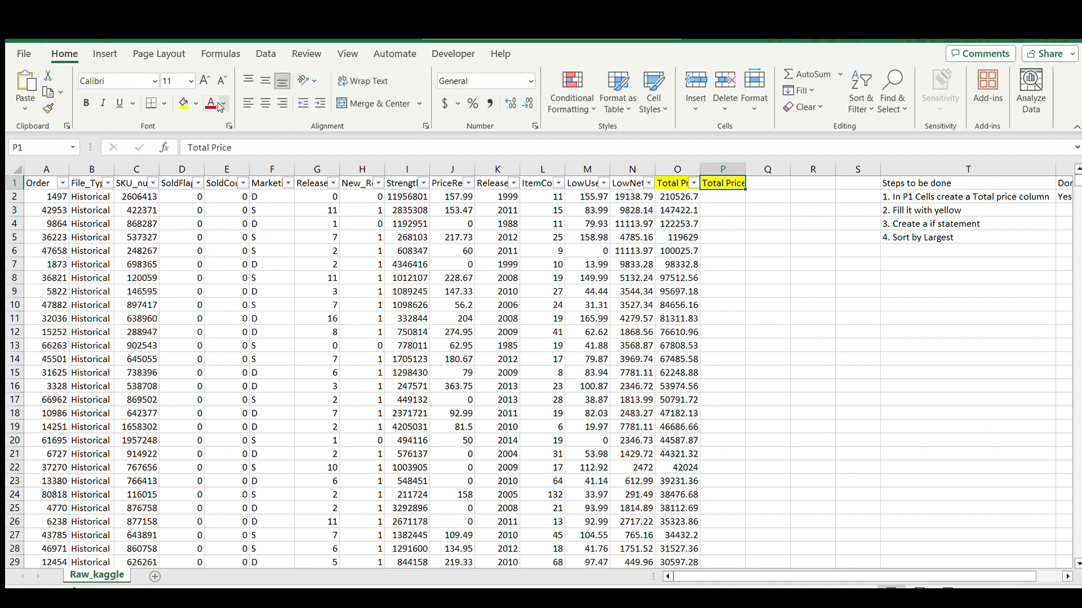
{"action": "left_click", "coordinate": [454, 54]}
{"action": "left_click", "coordinate": [82, 75]}
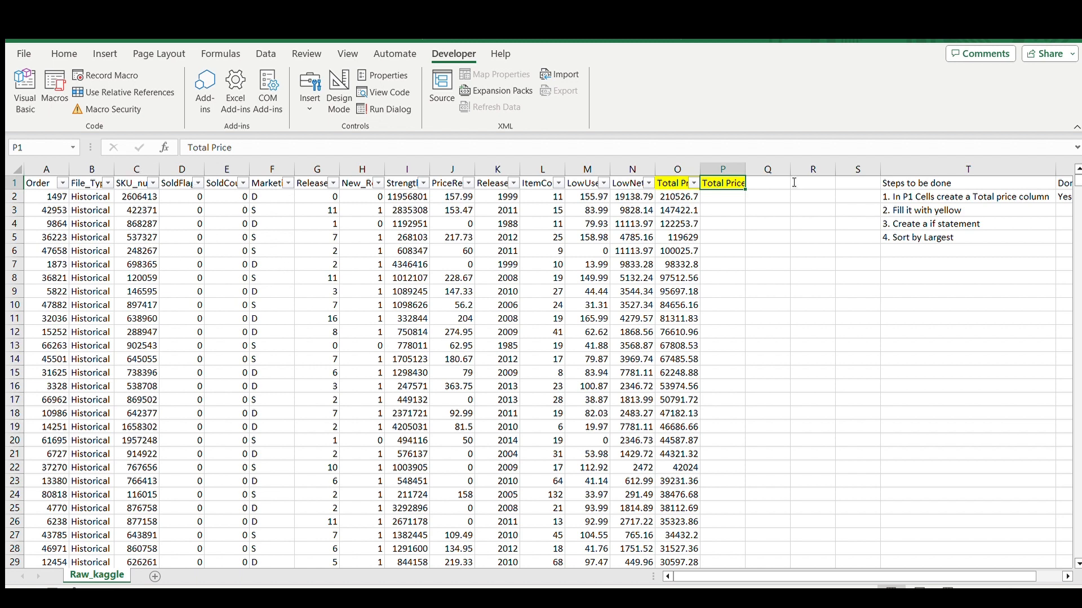
Step: Delete the whole Total Price column P from the sheet
{"action": "left_click", "coordinate": [723, 170]}
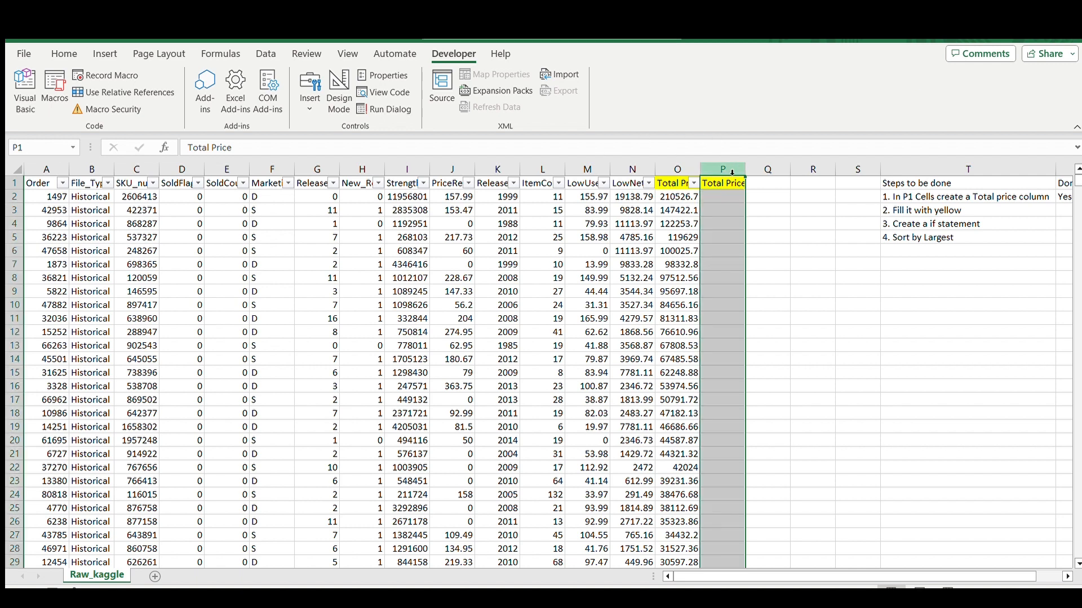
{"action": "left_click", "coordinate": [64, 53]}
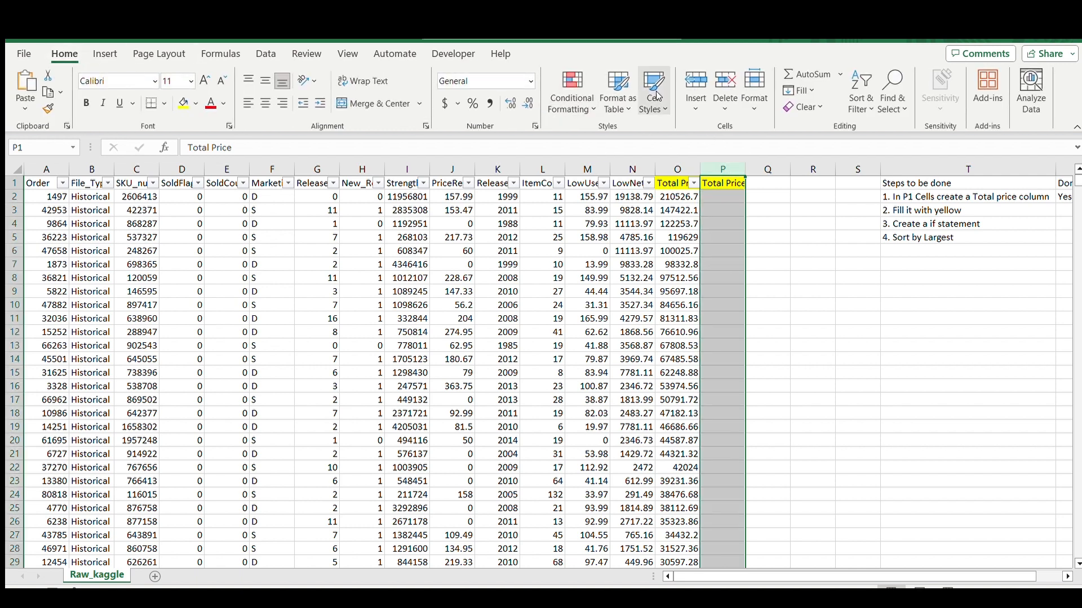
{"action": "left_click", "coordinate": [726, 84]}
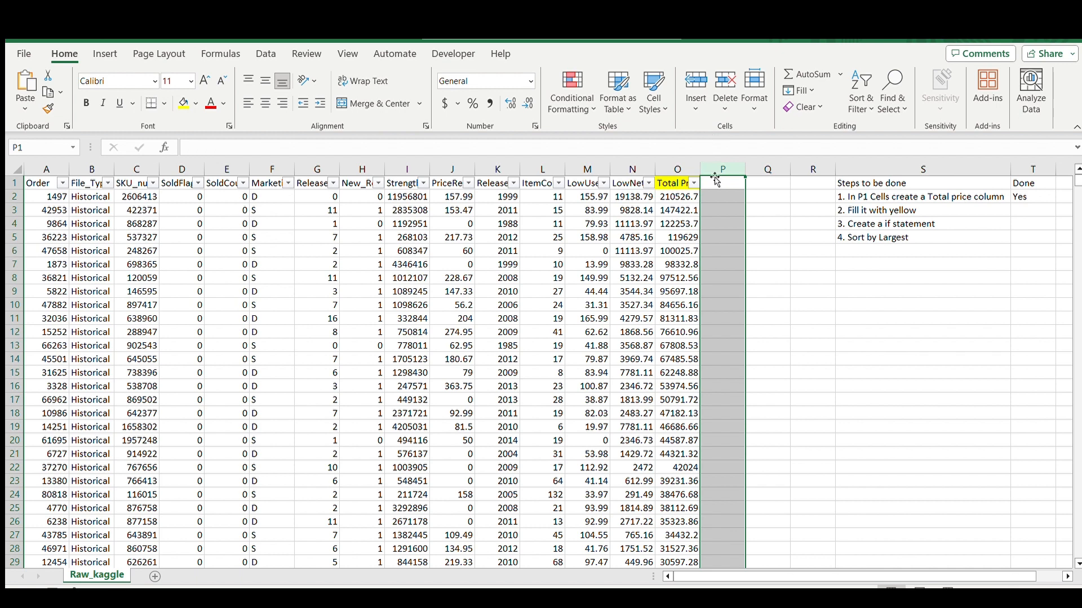
Step: Run the recorded macro with cell B1 selected to recreate the yellow Total Price header in P1
{"action": "left_click", "coordinate": [88, 183]}
{"action": "left_click", "coordinate": [454, 54]}
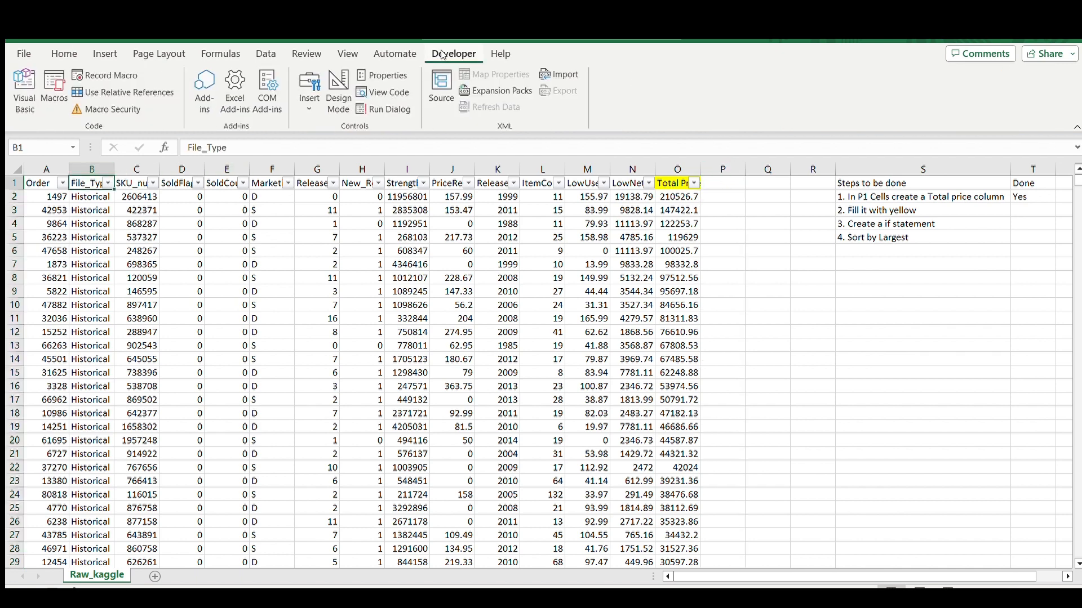
{"action": "left_click", "coordinate": [49, 92]}
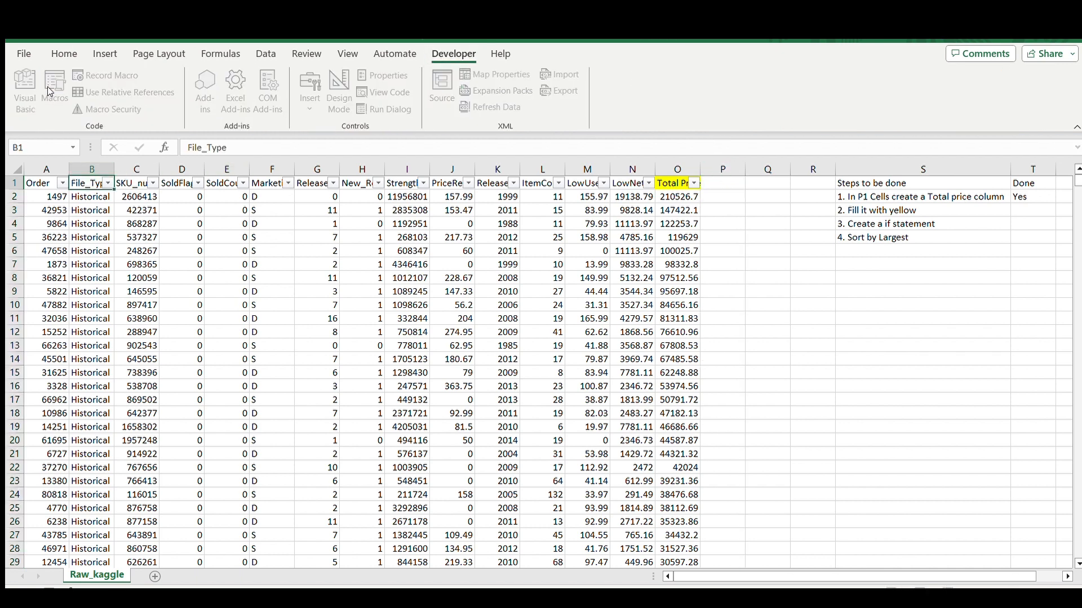
{"action": "left_click", "coordinate": [663, 211]}
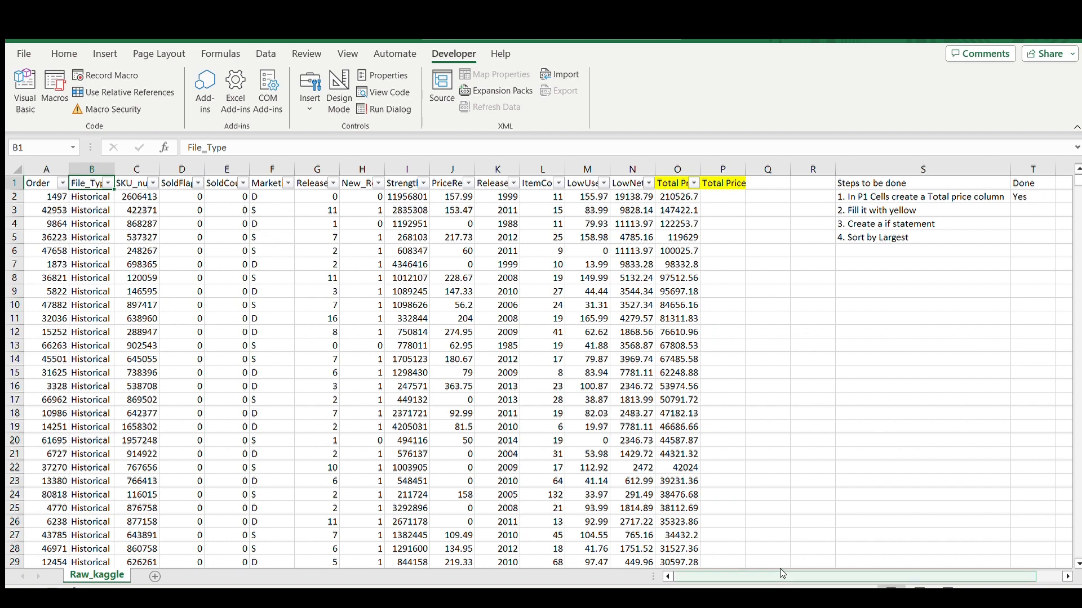
Step: Mark the "Fill it with yellow" step as done by entering "Yes" in cell T3
{"action": "left_click_drag", "start_coordinate": [811, 576], "coordinate": [837, 577]}
{"action": "left_click", "coordinate": [949, 210]}
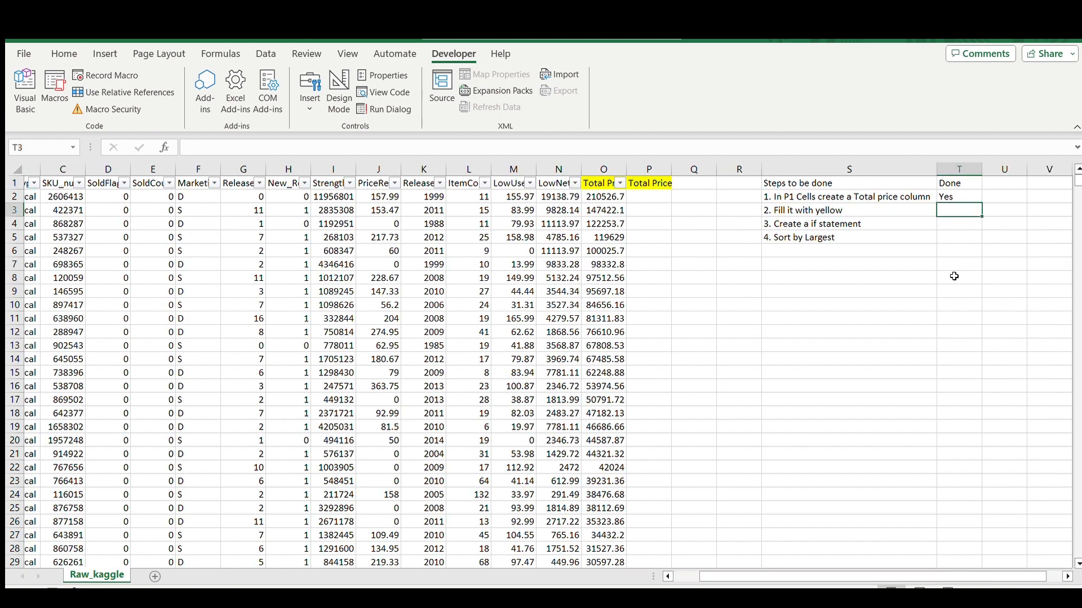
{"action": "type", "text": "Yes"}
{"action": "key", "text": "Return"}
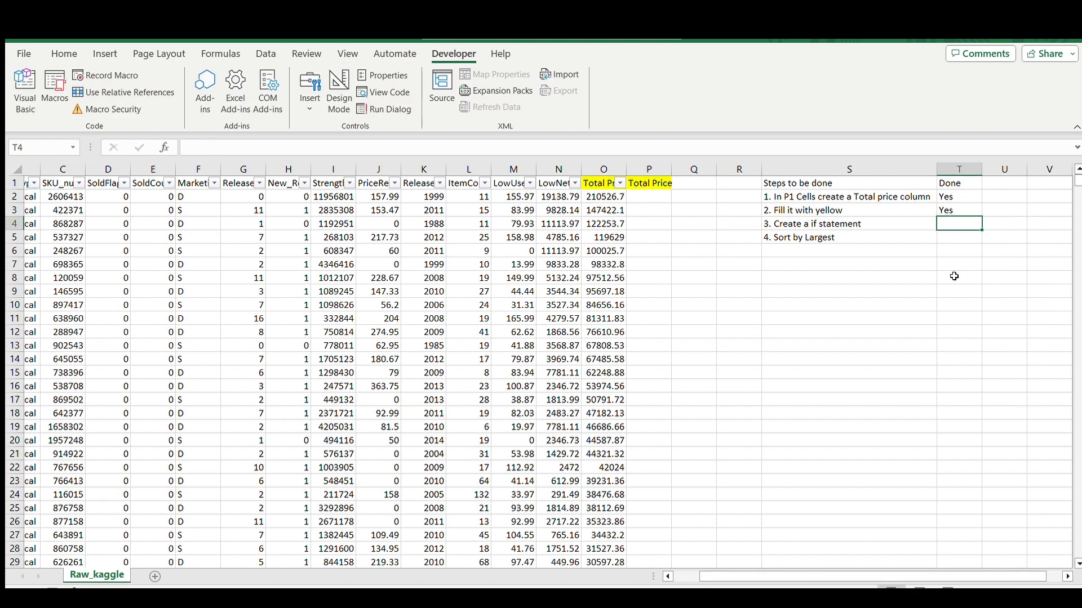
Step: Start recording a new macro for the if statement with cell P2 selected
{"action": "left_click", "coordinate": [806, 226]}
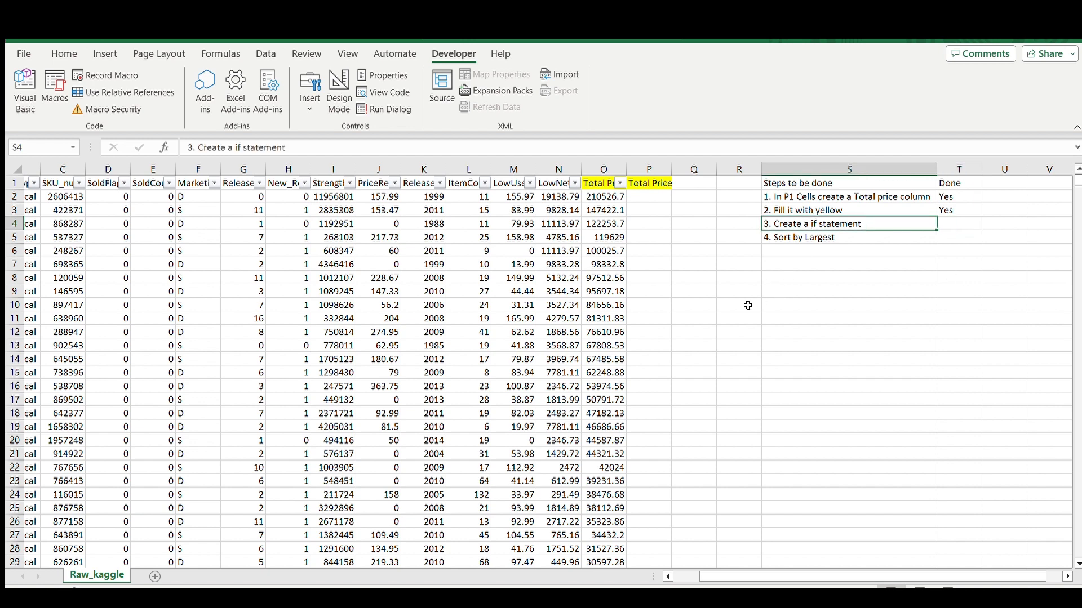
{"action": "left_click_drag", "start_coordinate": [801, 580], "coordinate": [776, 580]}
{"action": "left_click", "coordinate": [728, 194]}
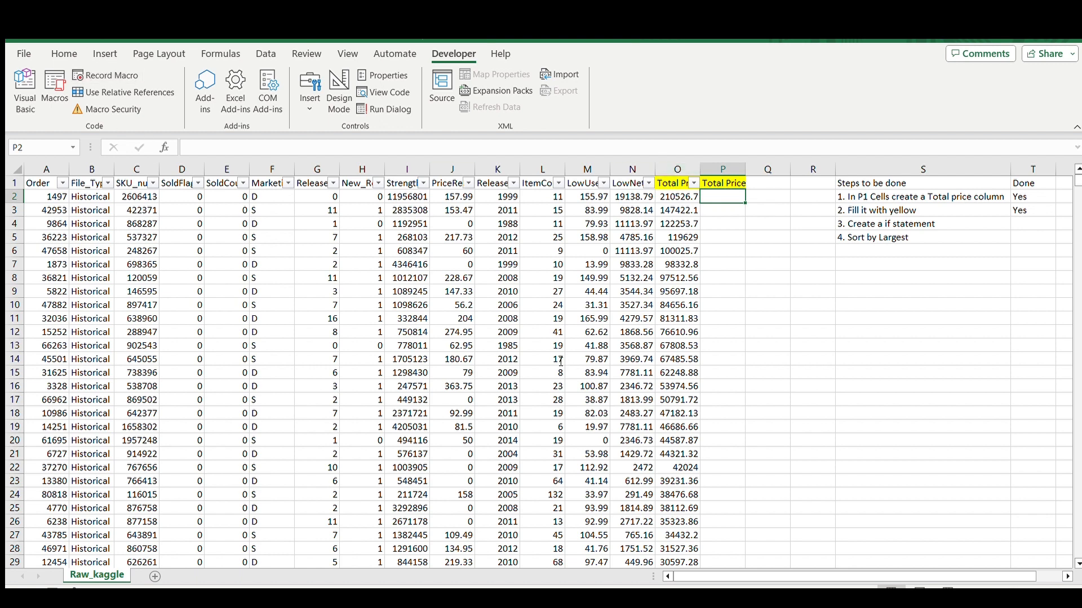
{"action": "left_click", "coordinate": [577, 385]}
{"action": "key", "text": "Return"}
Step: Begin an IF formula in P2 that tests D2>0 and returns E2*N2 when true
{"action": "type", "text": "="}
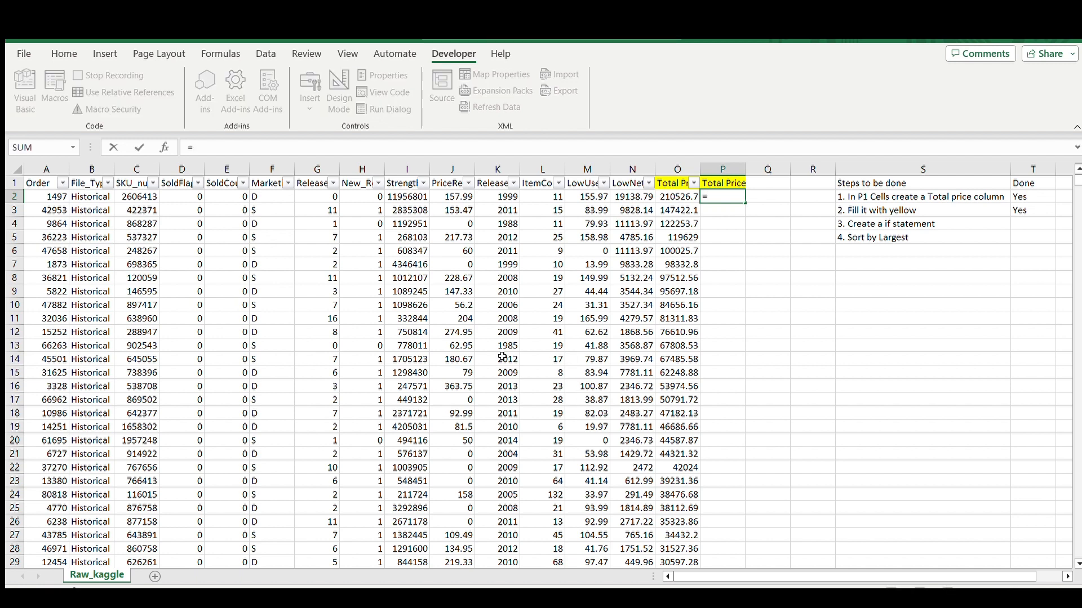
{"action": "type", "text": "IF("}
{"action": "left_click", "coordinate": [200, 194]}
{"action": "type", "text": "<0"}
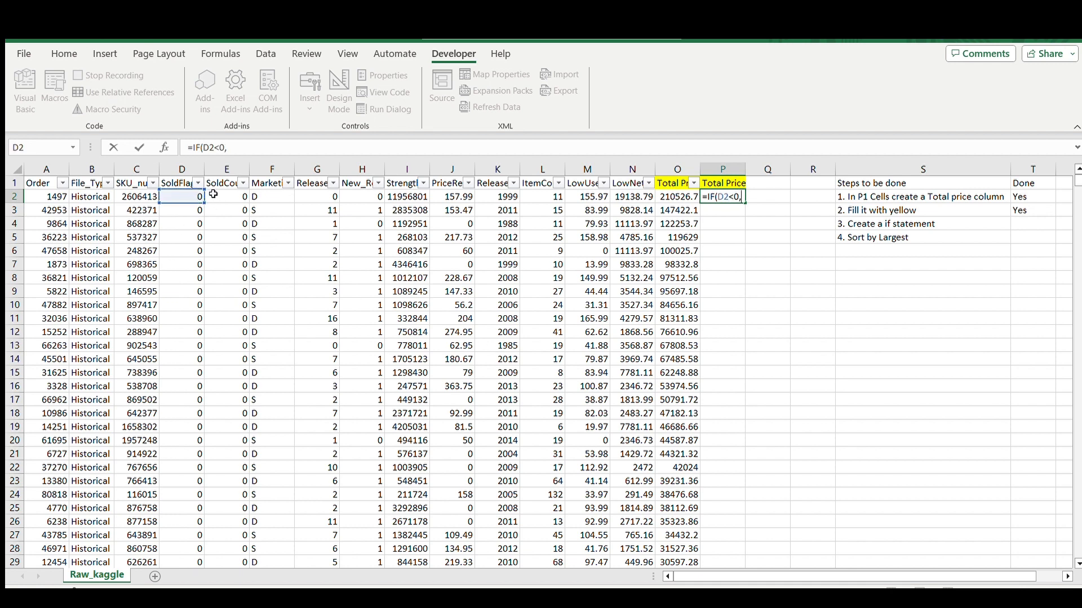
{"action": "type", "text": ","}
{"action": "key", "text": "BackSpace"}
{"action": "key", "text": "BackSpace"}
{"action": "key", "text": "BackSpace"}
{"action": "type", "text": ">0,"}
{"action": "left_click", "coordinate": [229, 194]}
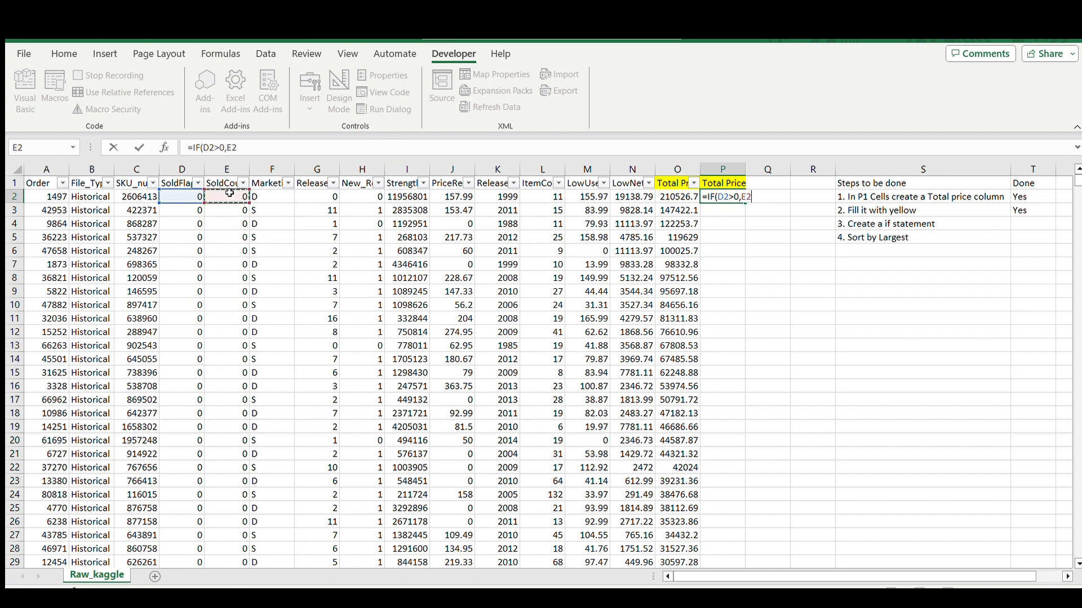
{"action": "type", "text": "*"}
{"action": "left_click", "coordinate": [633, 196]}
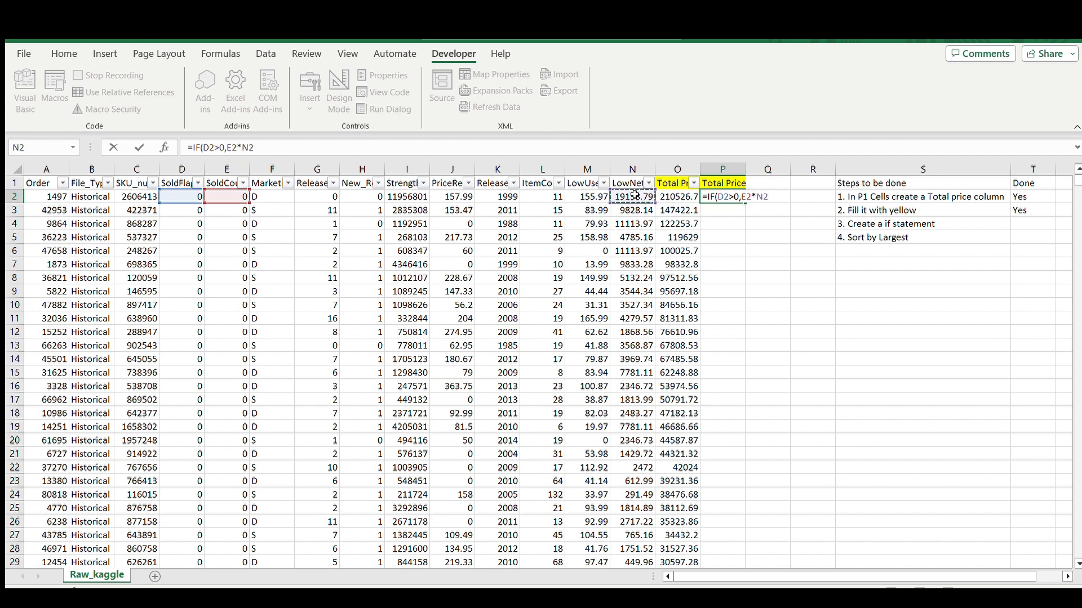
Step: Complete the IF formula in P2 with L2*N2 as the false result and enter it
{"action": "type", "text": ","}
{"action": "left_click", "coordinate": [551, 196]}
{"action": "type", "text": "*"}
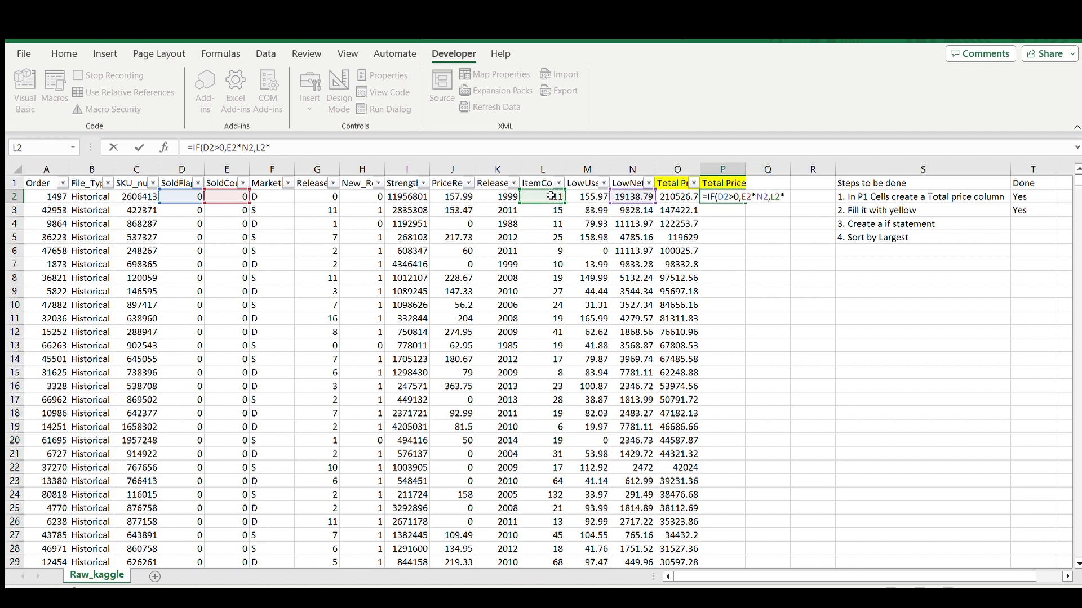
{"action": "left_click", "coordinate": [632, 196]}
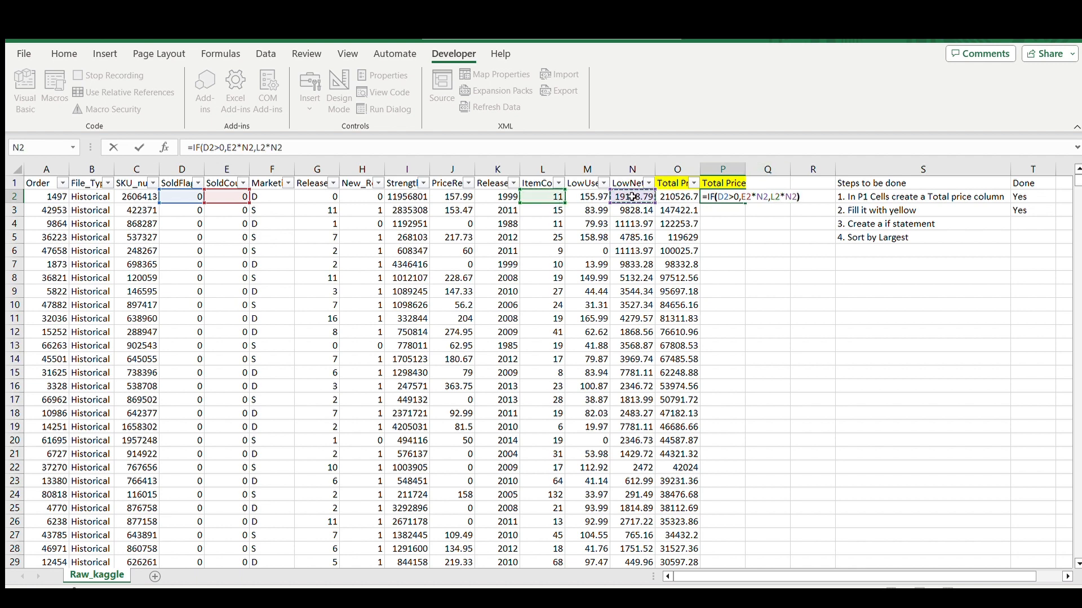
{"action": "type", "text": ")"}
{"action": "key", "text": "Return"}
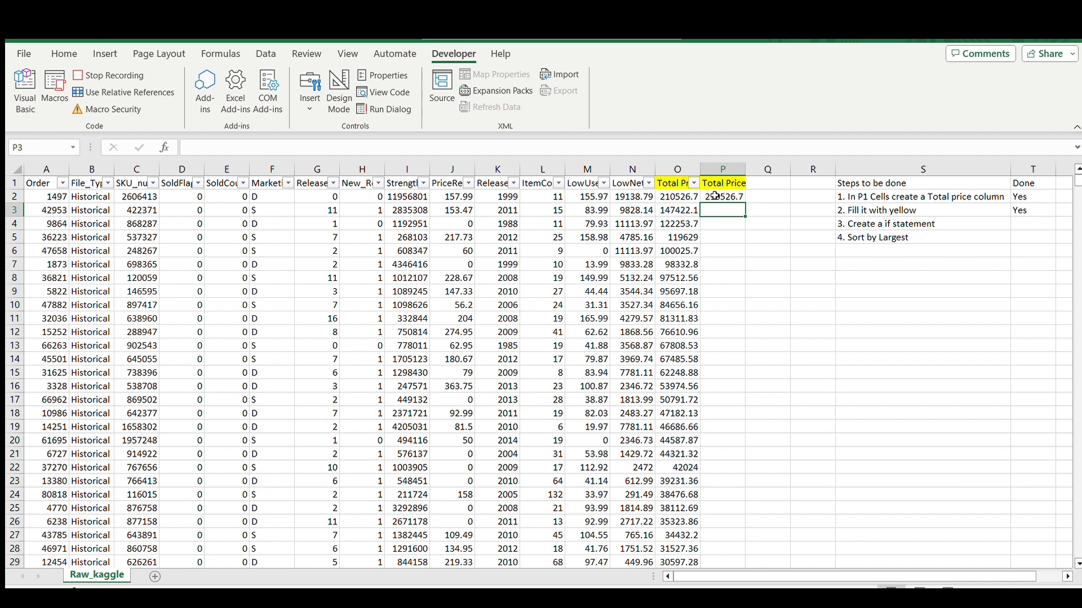
Step: Fill the P2 formula down the whole Total Price column and stop the macro recording
{"action": "left_click", "coordinate": [715, 195]}
{"action": "double_click", "coordinate": [746, 204]}
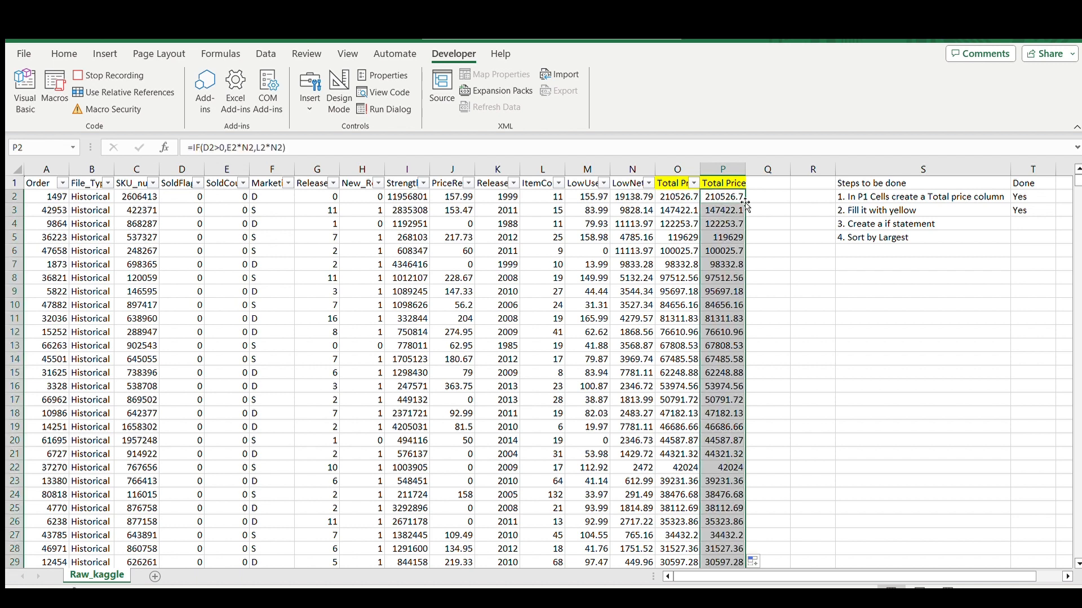
{"action": "left_click", "coordinate": [108, 75]}
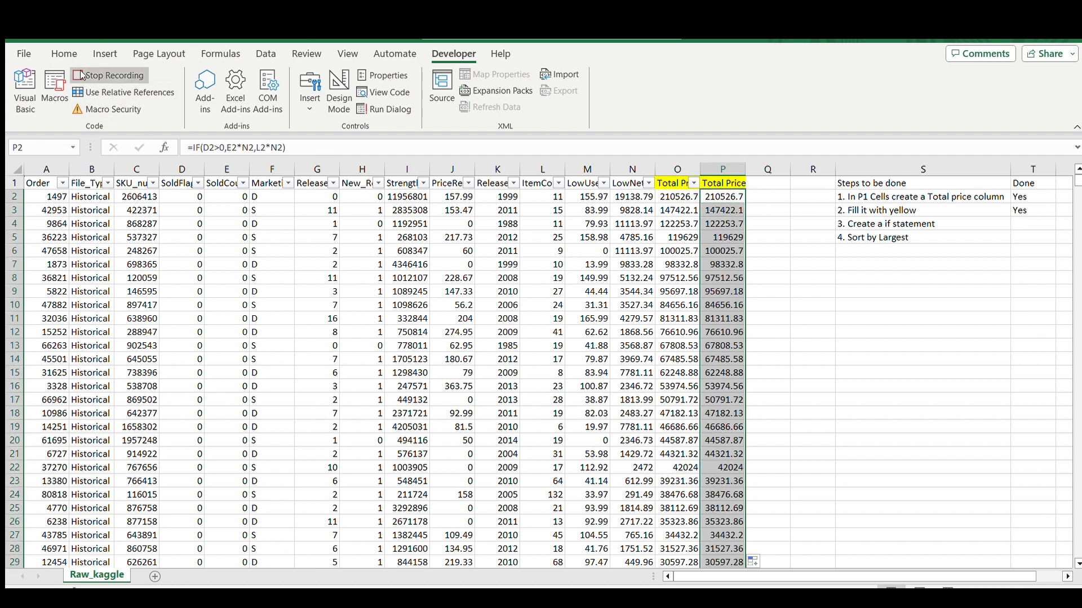
Step: Open the recorded macro for editing, paste the copied code into it, and return to the worksheet
{"action": "left_click", "coordinate": [49, 99]}
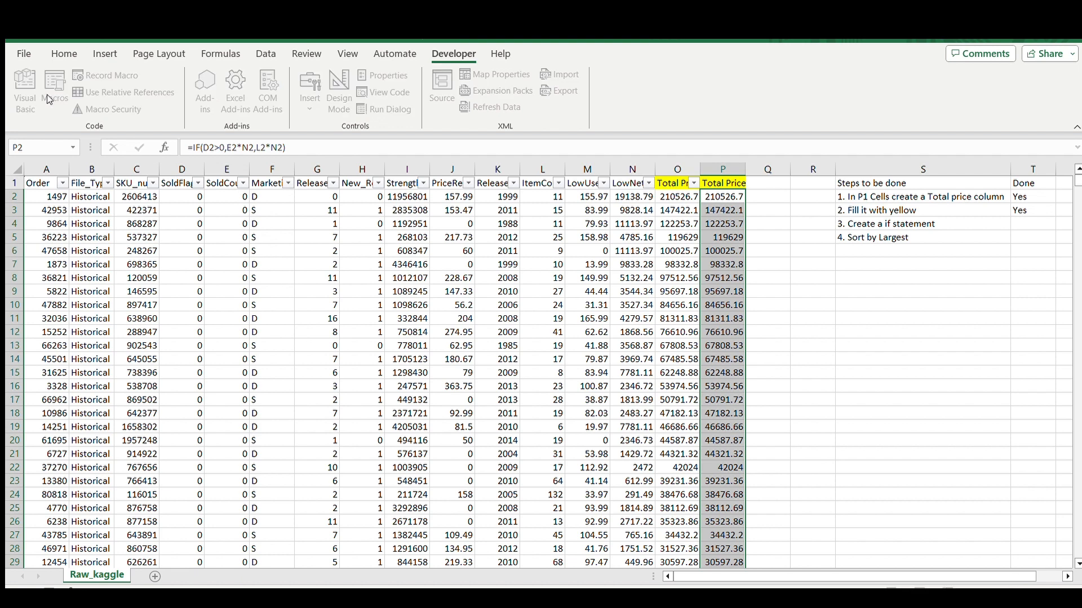
{"action": "left_click", "coordinate": [639, 254]}
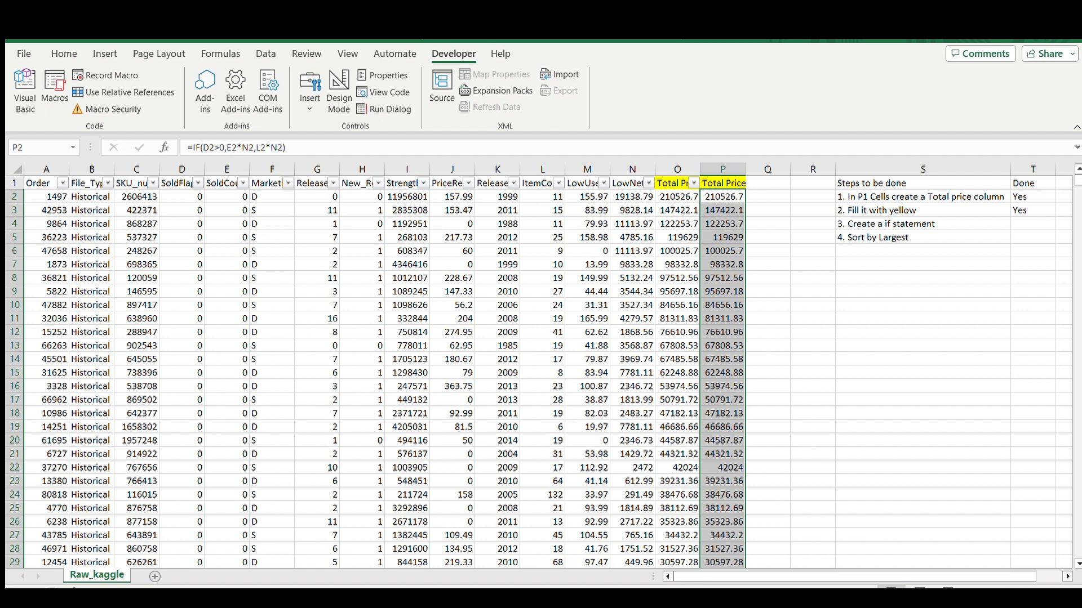
{"action": "key", "text": "ctrl+v"}
{"action": "left_click", "coordinate": [782, 223]}
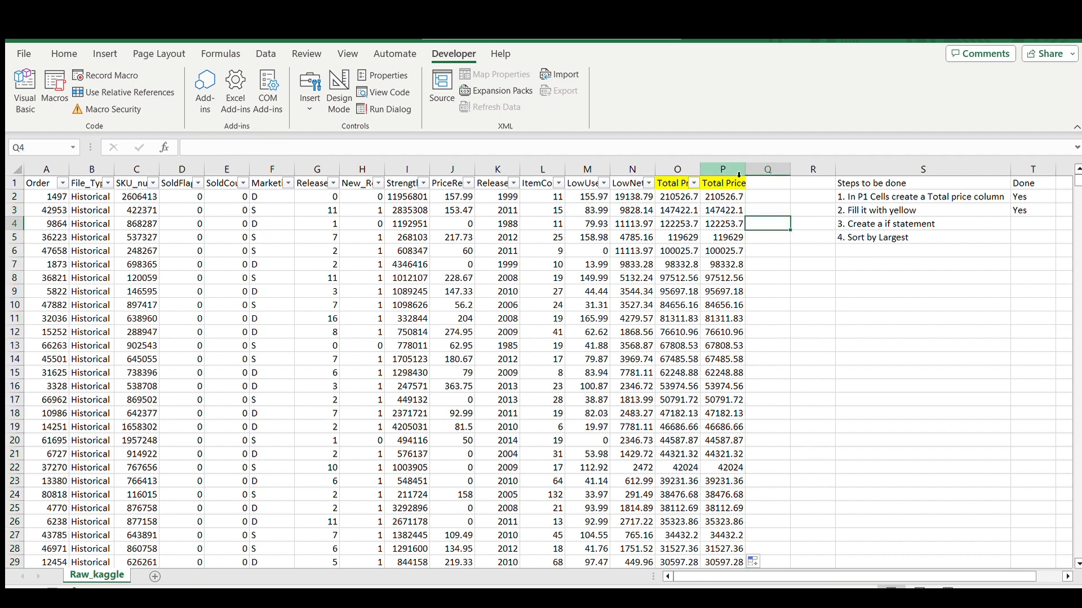
Step: Delete column P with its Total Price header and formulas
{"action": "left_click", "coordinate": [736, 171]}
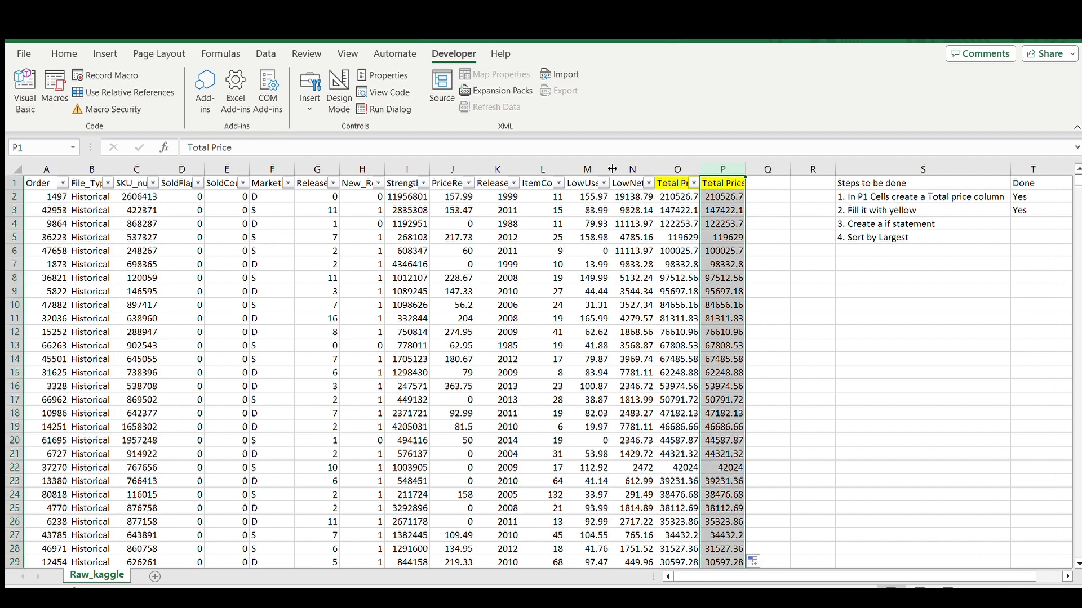
{"action": "left_click", "coordinate": [63, 53]}
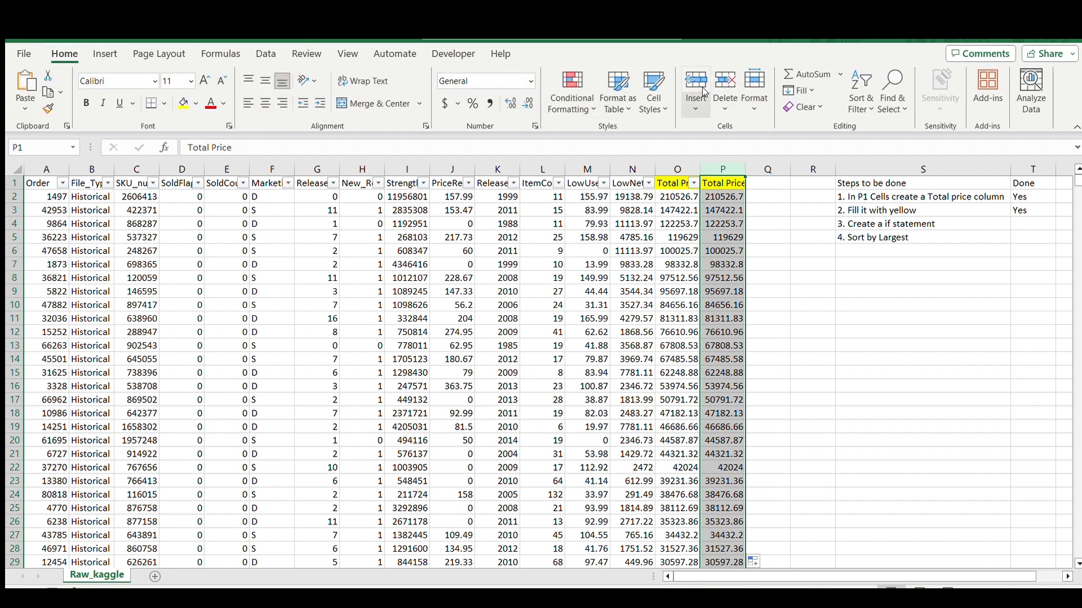
{"action": "key", "text": "ctrl+z"}
Step: Run the recorded macro from cell B1 to recreate the Total Price column in column P
{"action": "left_click", "coordinate": [90, 182]}
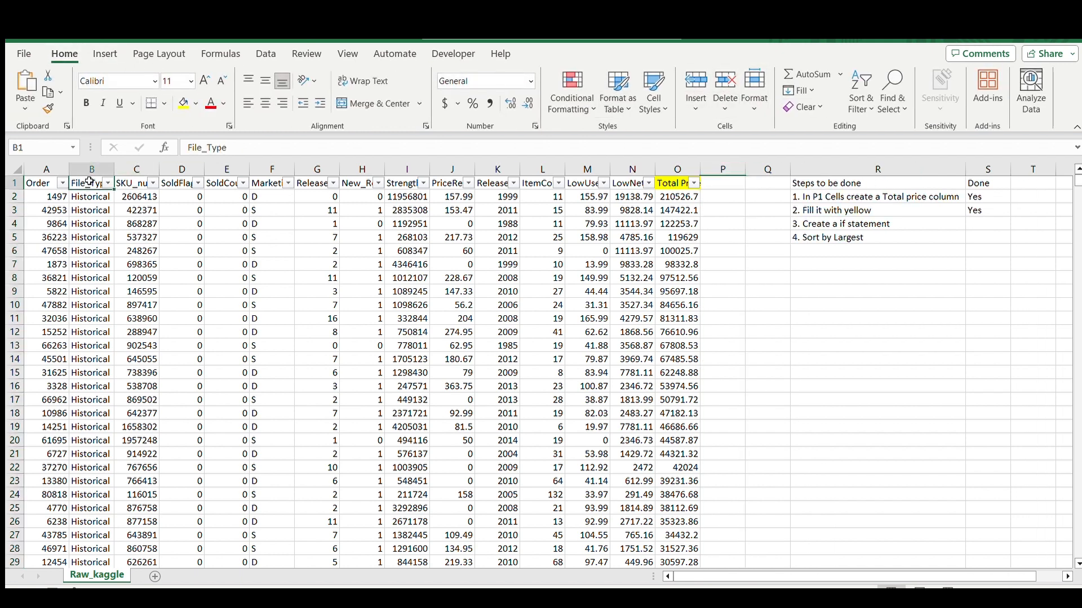
{"action": "left_click", "coordinate": [453, 54]}
{"action": "left_click", "coordinate": [57, 99]}
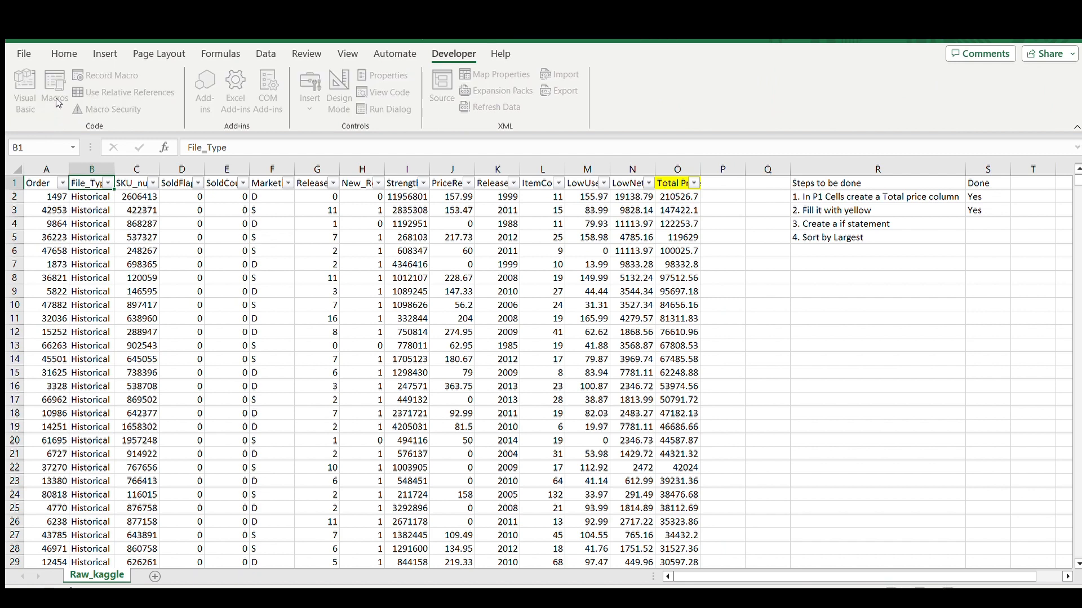
{"action": "left_click", "coordinate": [658, 210]}
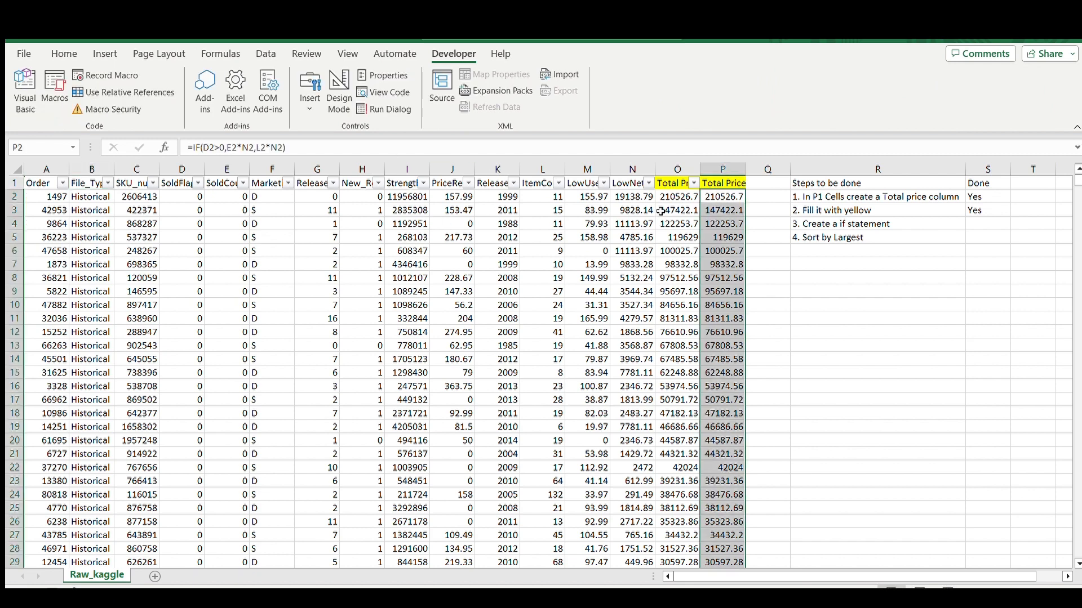
Step: Mark the "Create a if statement" item as done by entering Yes in S4
{"action": "left_click_drag", "start_coordinate": [848, 583], "coordinate": [875, 583]}
{"action": "left_click", "coordinate": [901, 225]}
{"action": "type", "text": "Yes"}
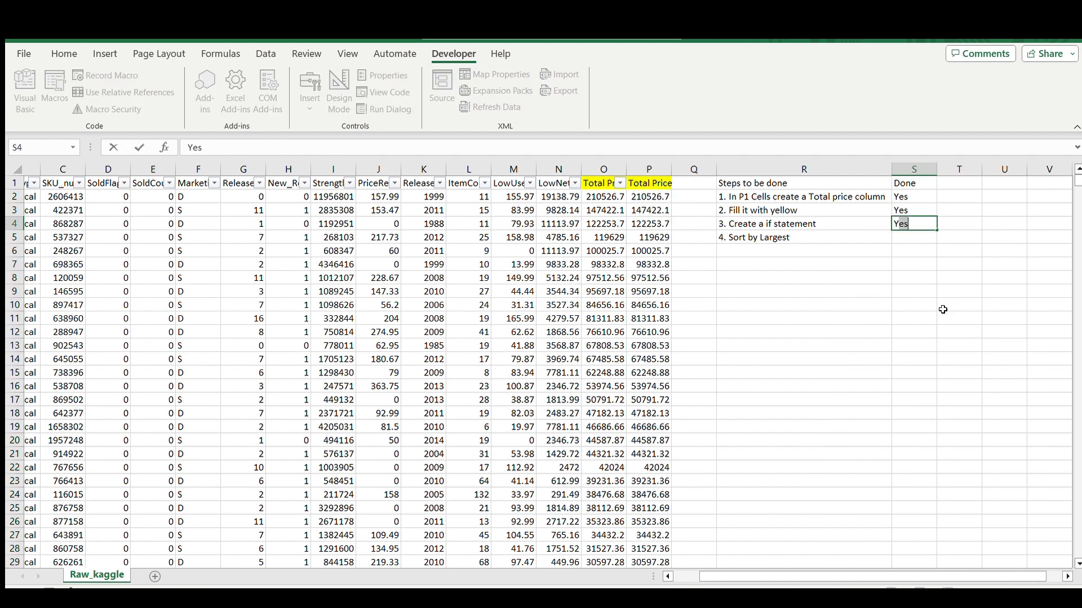
{"action": "left_click", "coordinate": [944, 307]}
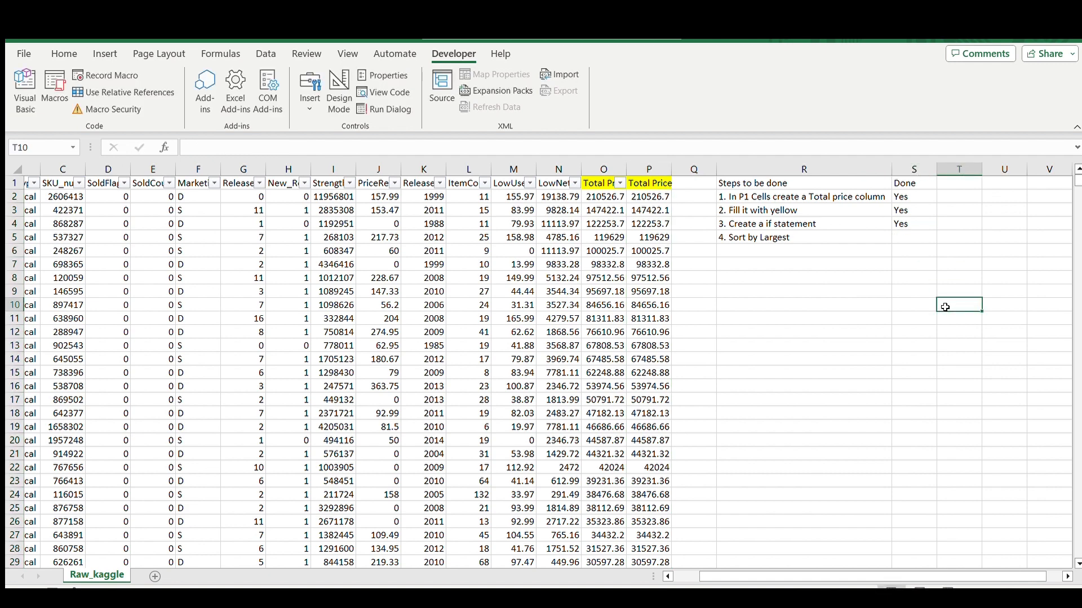
Step: Start recording a new macro with P1 selected, reapply the header filters to include column P, and sort Total Price from largest to smallest
{"action": "left_click", "coordinate": [649, 185]}
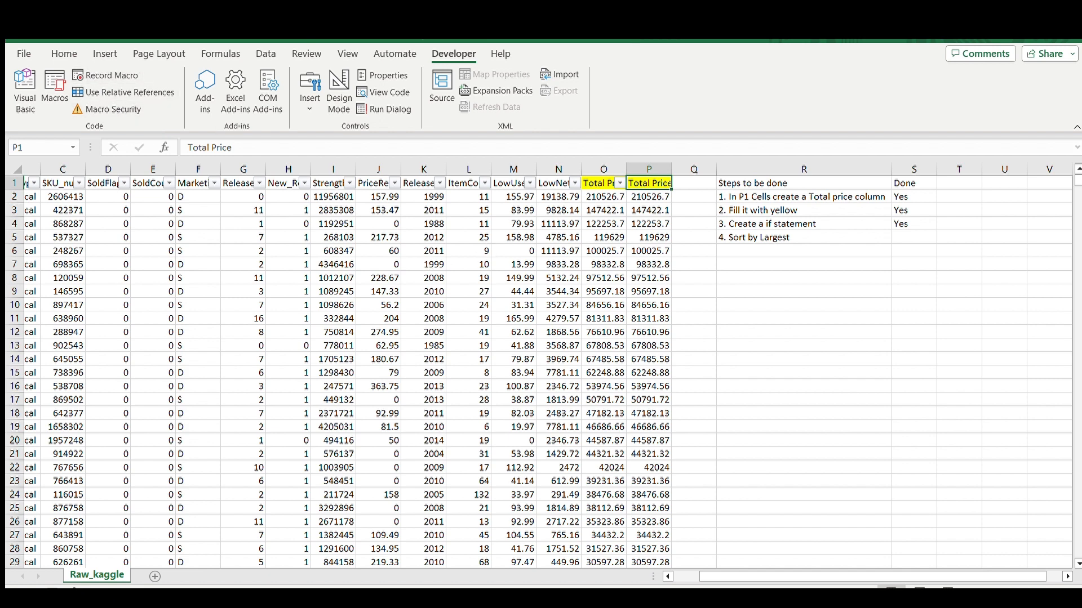
{"action": "left_click", "coordinate": [572, 396]}
{"action": "left_click", "coordinate": [496, 353]}
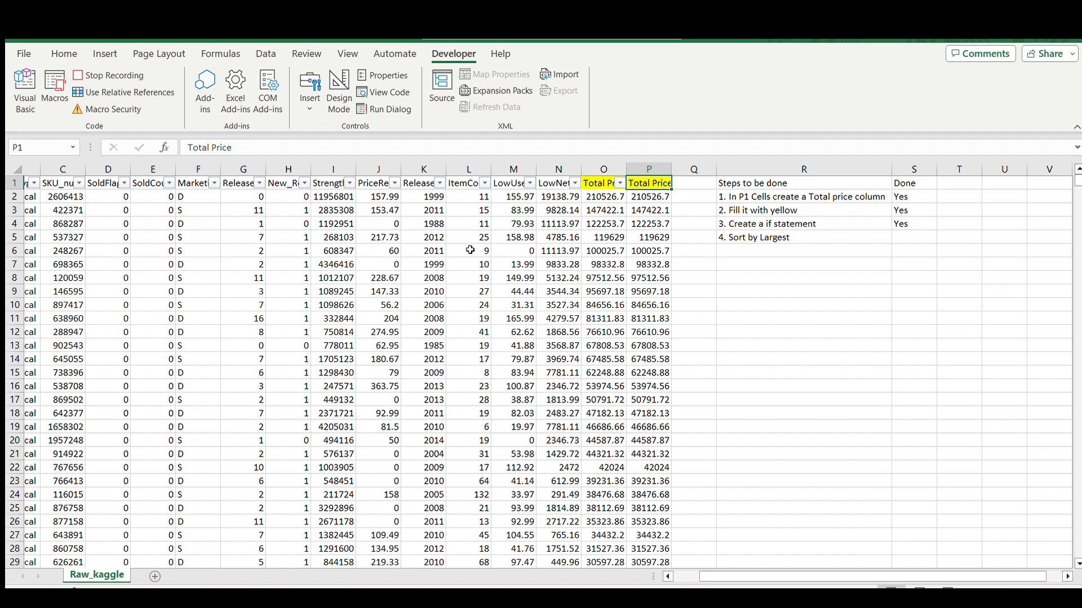
{"action": "key", "text": "ctrl+shift+l"}
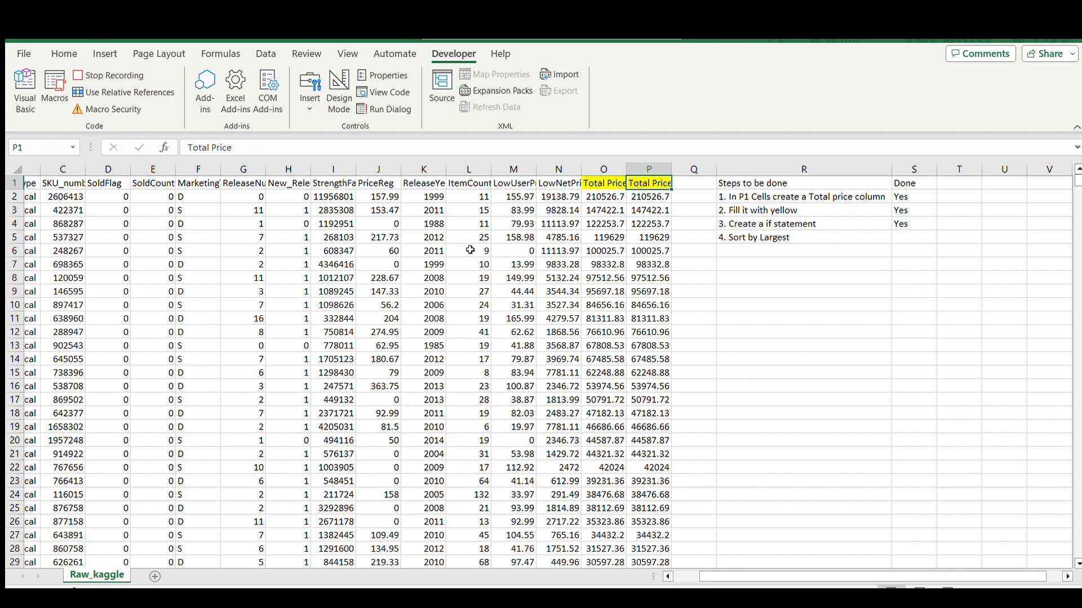
{"action": "key", "text": "ctrl+shift+l"}
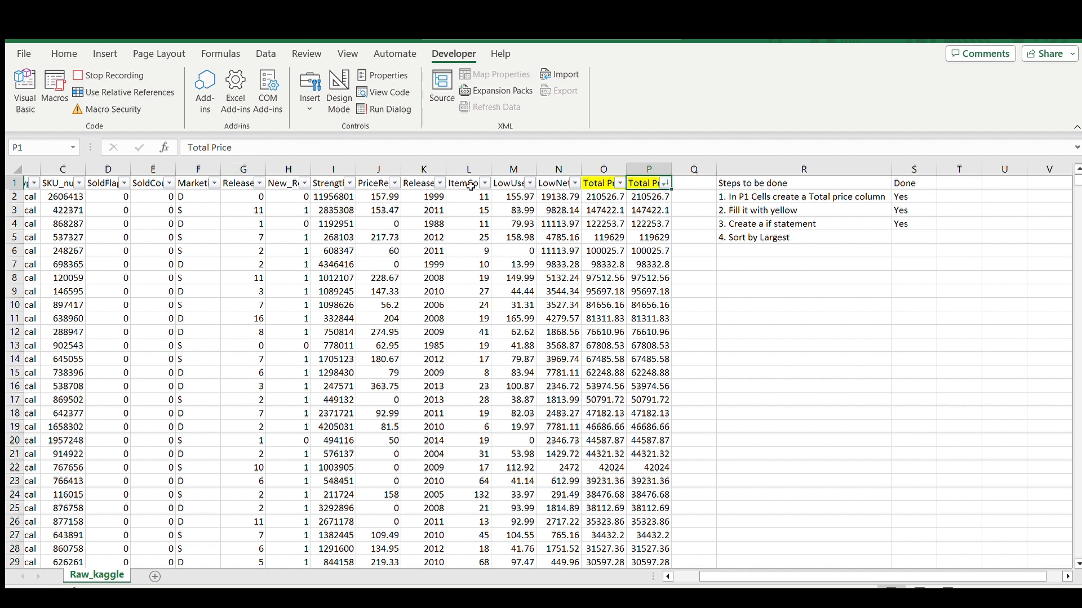
Step: Stop the macro recording and combine its filter and sort code with the existing macro in the code editor
{"action": "left_click", "coordinate": [79, 75]}
{"action": "left_click", "coordinate": [54, 89]}
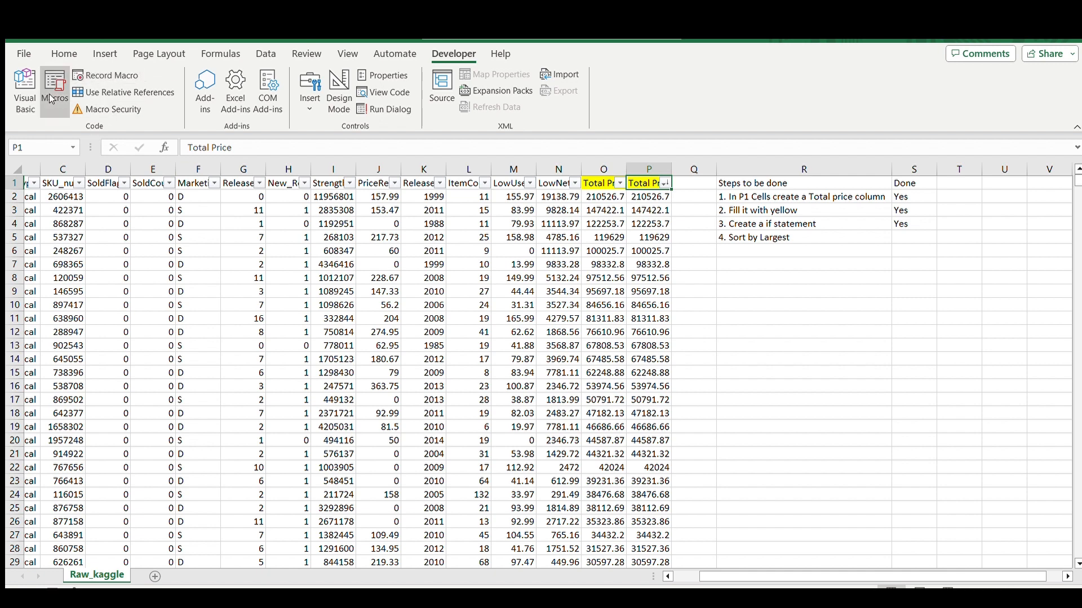
{"action": "left_click", "coordinate": [655, 258]}
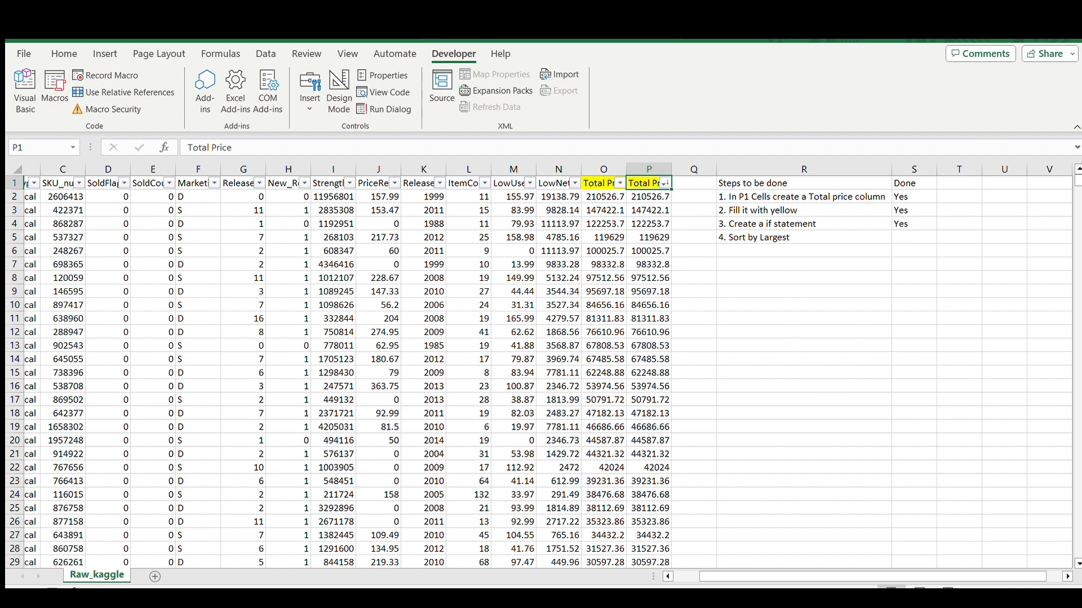
Step: Delete the Total Price column P so the combined macro can be tested
{"action": "left_click", "coordinate": [663, 172]}
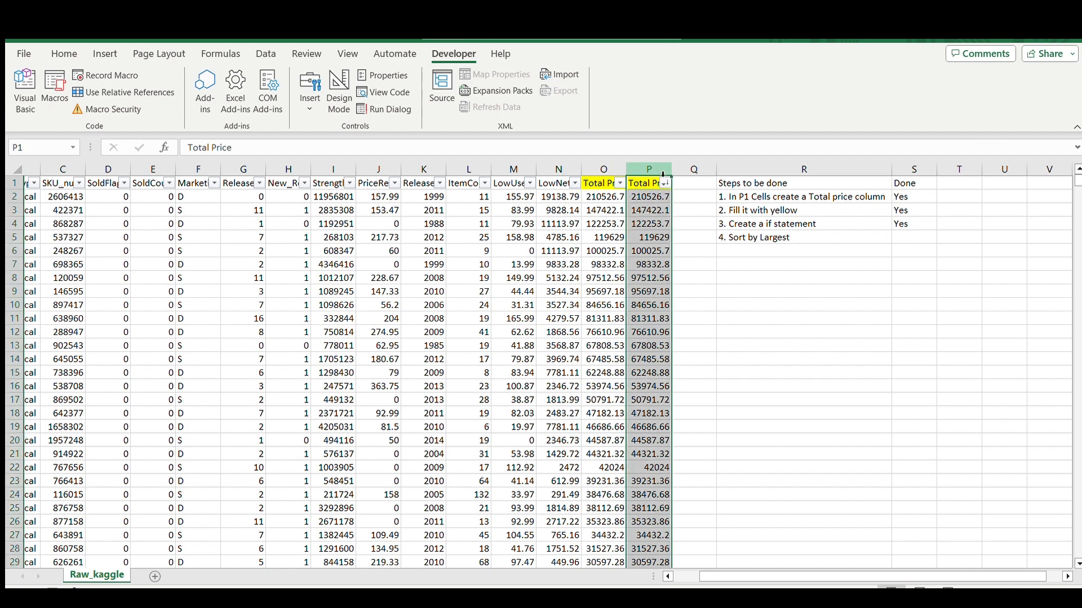
{"action": "left_click", "coordinate": [64, 54]}
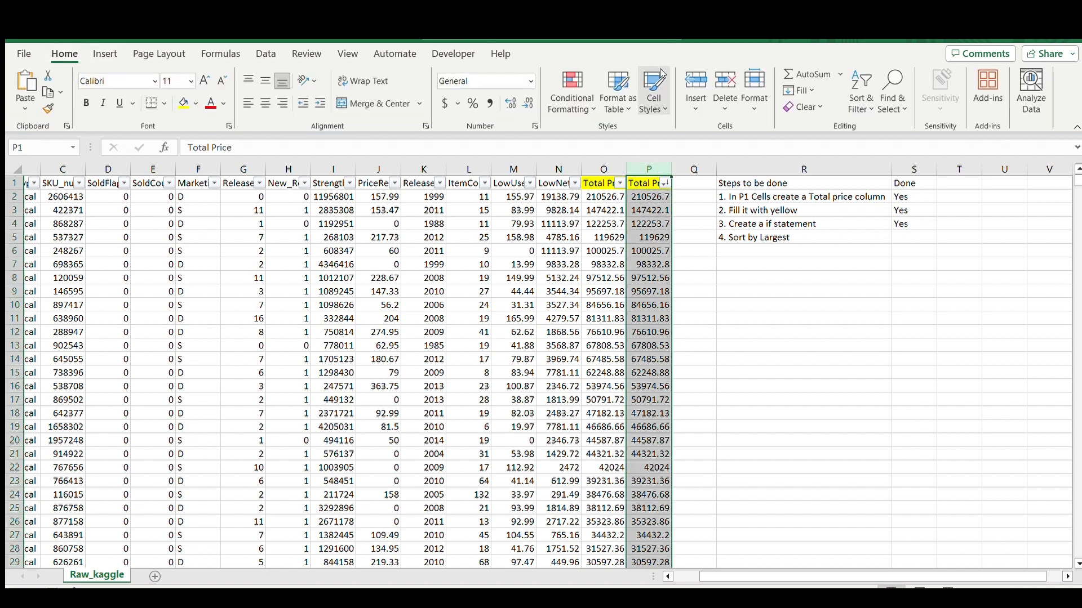
{"action": "left_click", "coordinate": [723, 83]}
{"action": "left_click", "coordinate": [470, 210]}
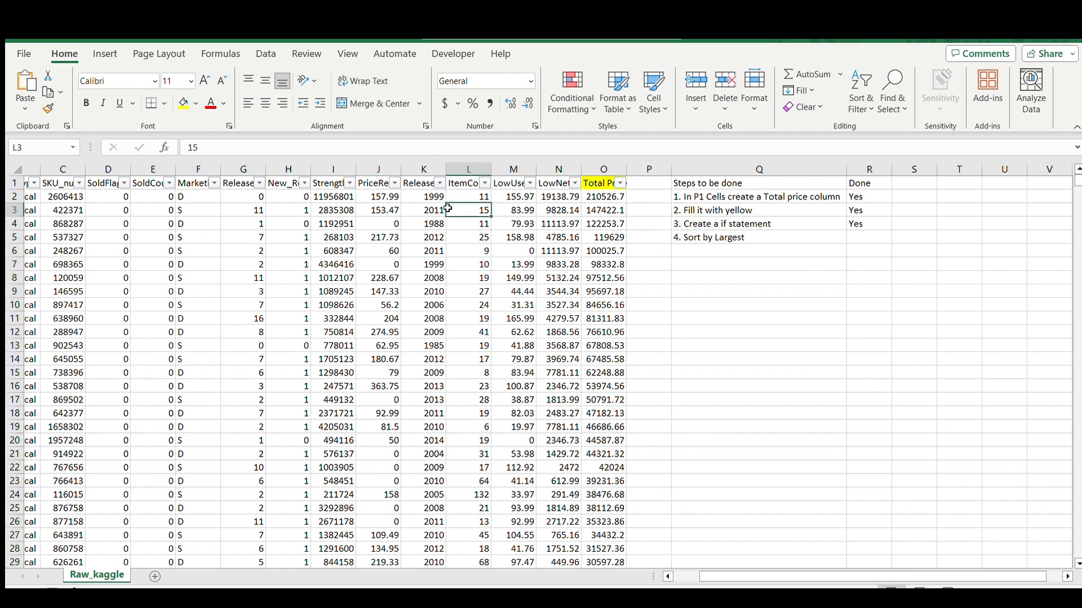
Step: Run the combined macro from cell G1 to rebuild and sort the Total Price column
{"action": "left_click", "coordinate": [249, 184]}
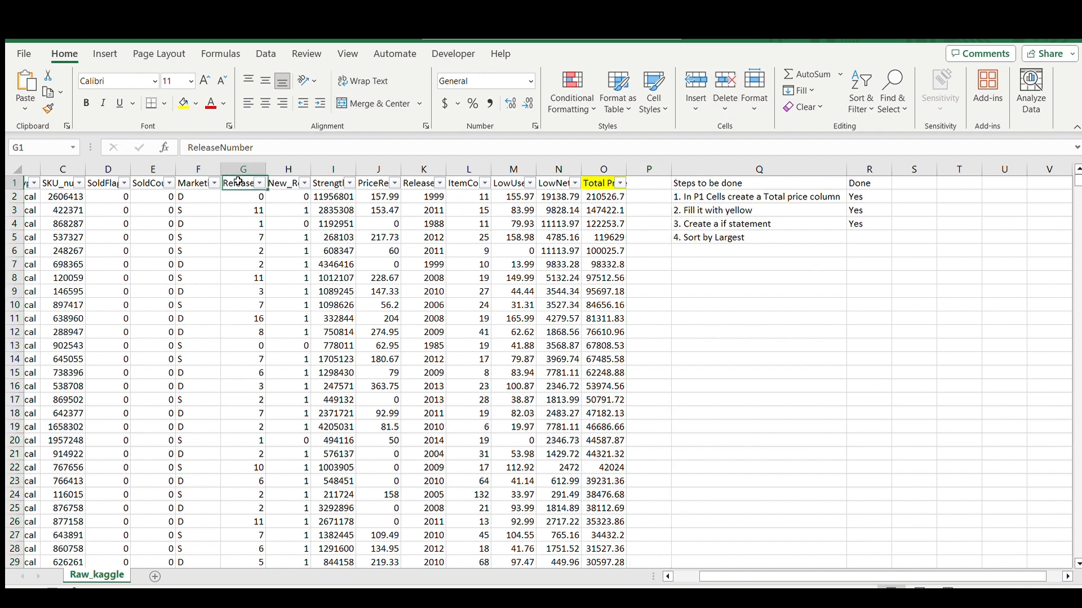
{"action": "left_click", "coordinate": [453, 55]}
{"action": "left_click", "coordinate": [55, 92]}
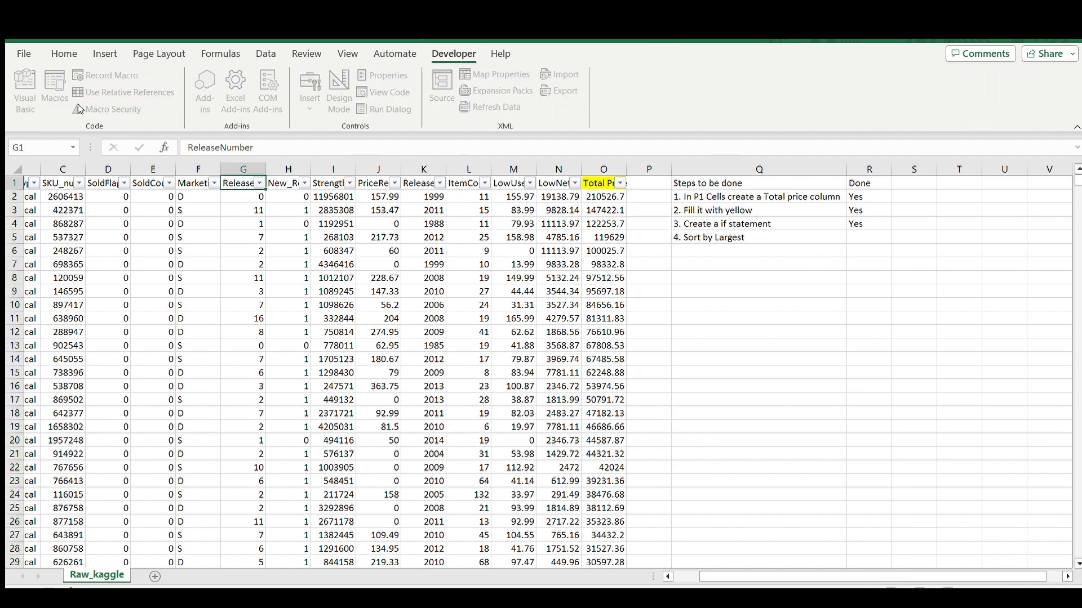
{"action": "left_click", "coordinate": [675, 222]}
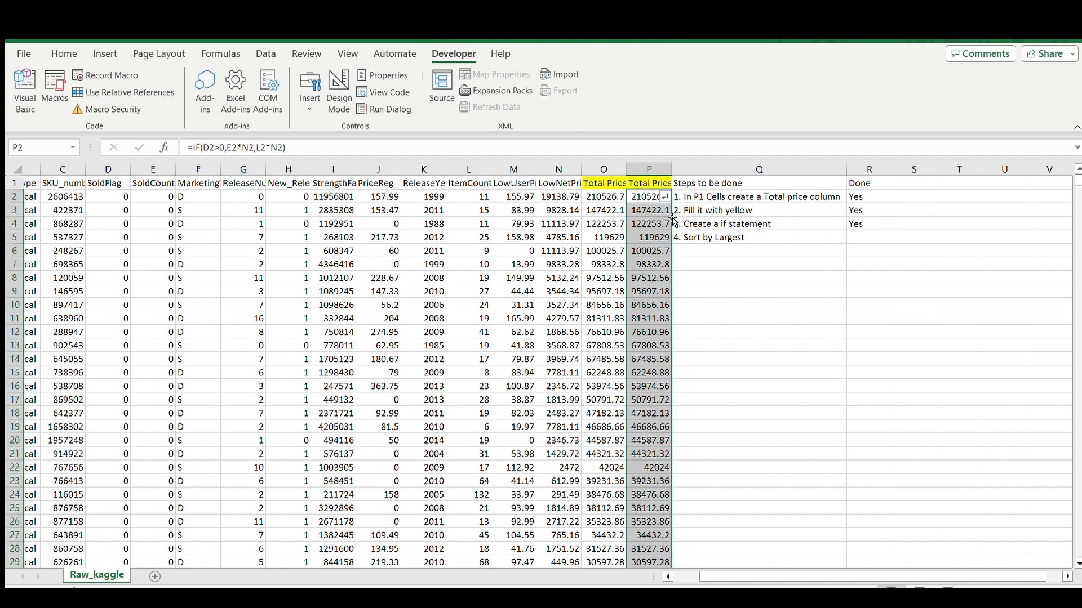
Step: Mark the "Sort by Largest" item as done by entering Yes in R5, and review the Total Price values from P2 to P13
{"action": "left_click", "coordinate": [871, 237]}
{"action": "type", "text": "Yes"}
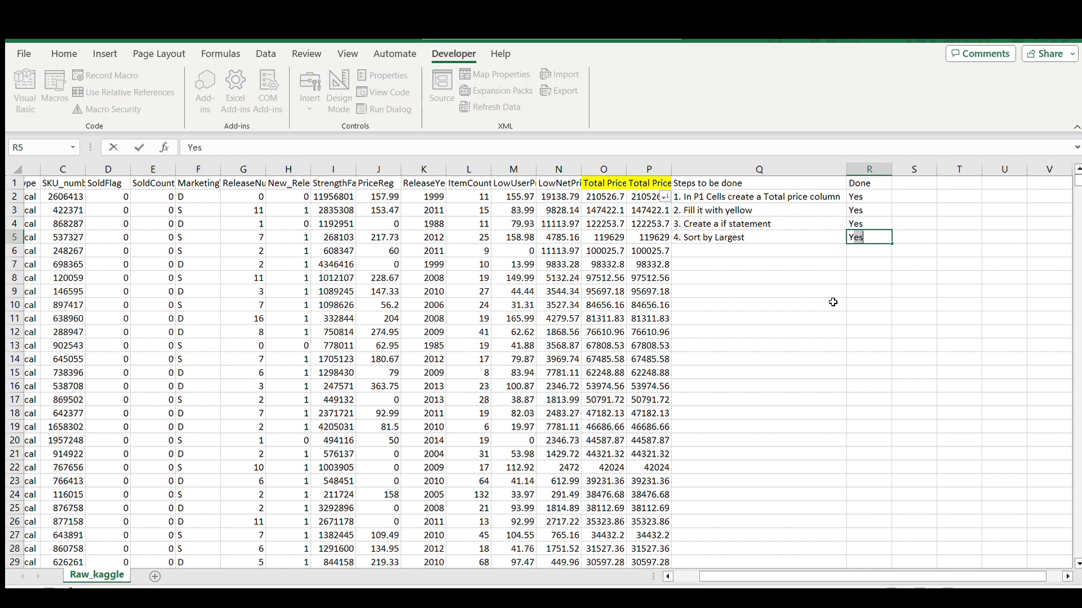
{"action": "scroll", "coordinate": [675, 274], "scroll_direction": "down", "scroll_amount": 4}
{"action": "scroll", "coordinate": [675, 274], "scroll_direction": "up", "scroll_amount": 4}
{"action": "left_click_drag", "start_coordinate": [648, 198], "coordinate": [647, 341]}
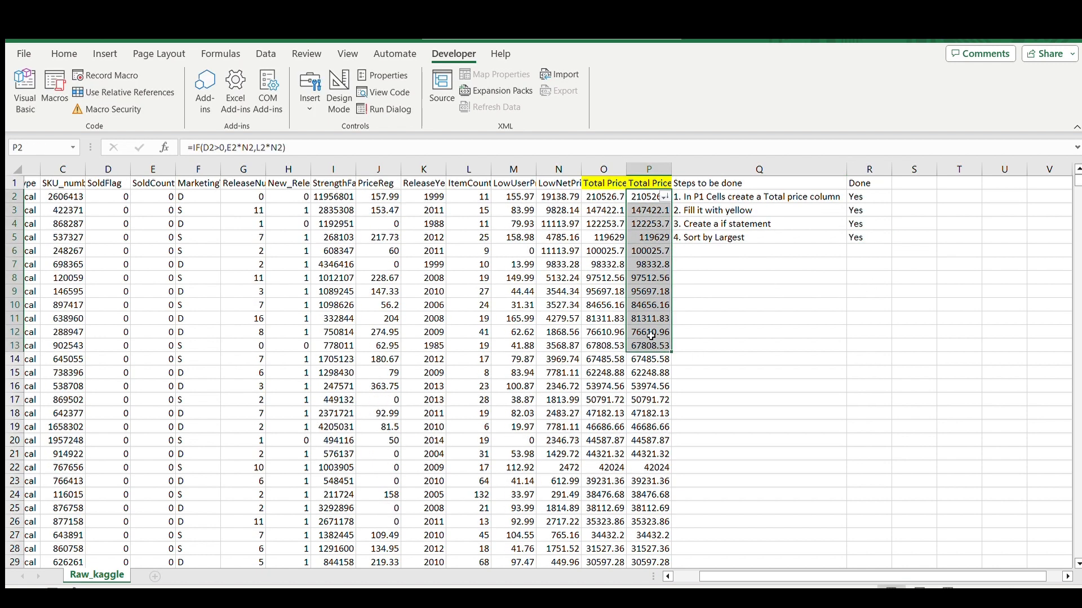